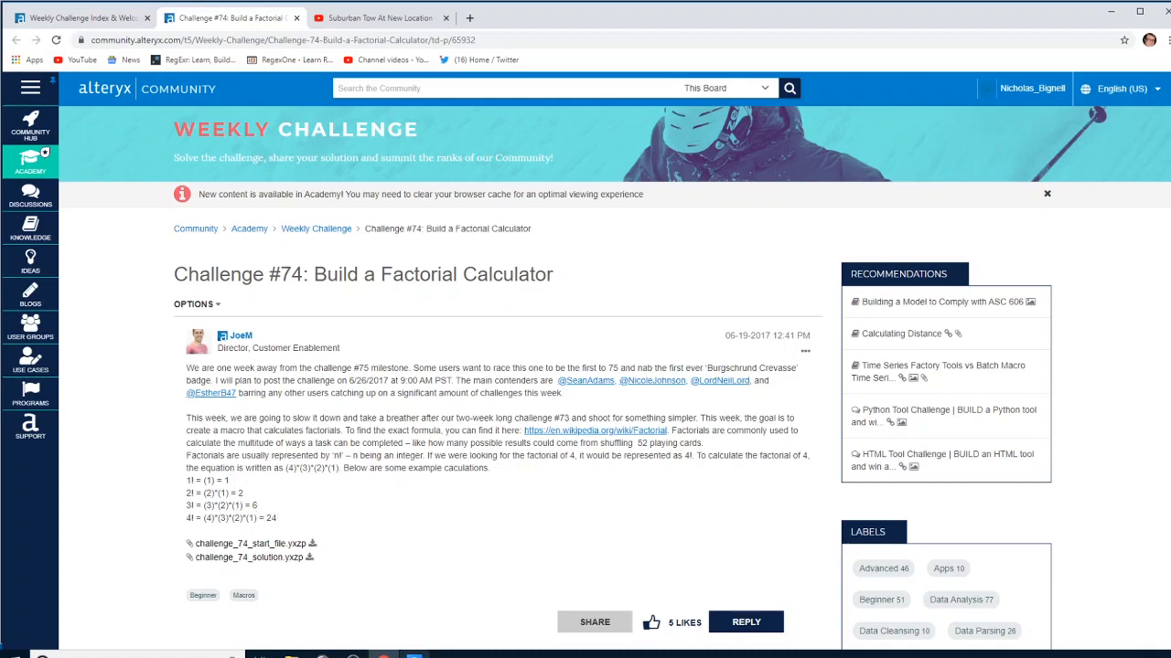
Switch to Alteryx Designer and run the challenge 74 start workflow to examine the supplied inputs and the sample solution's output
left_click(413, 654)
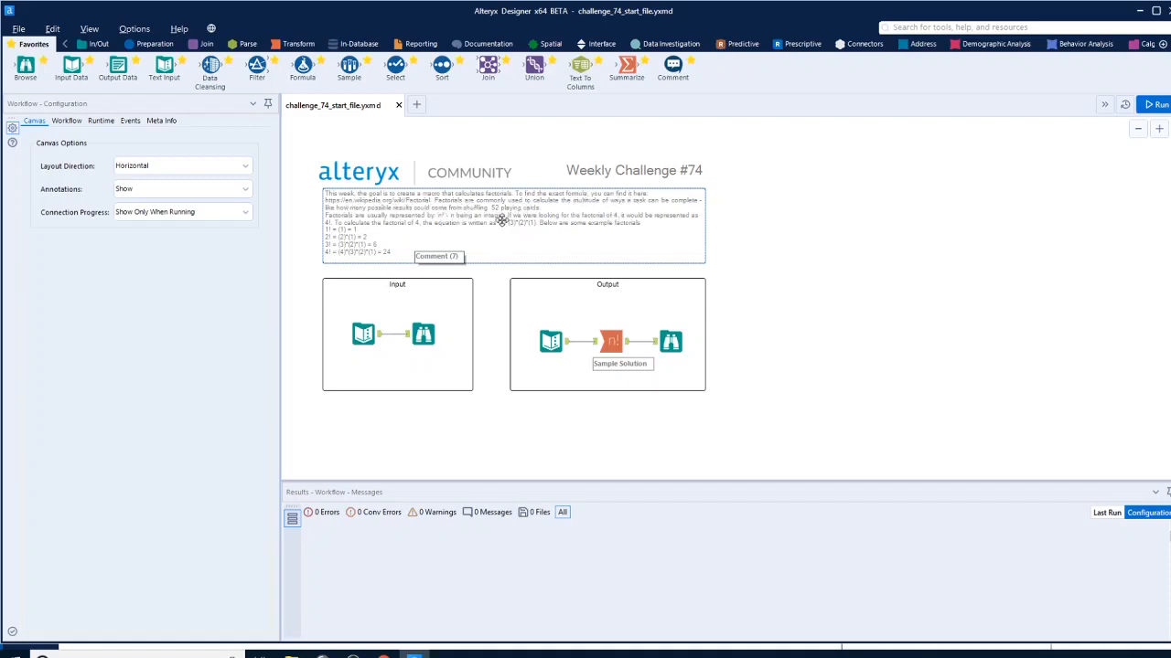
left_click(381, 337)
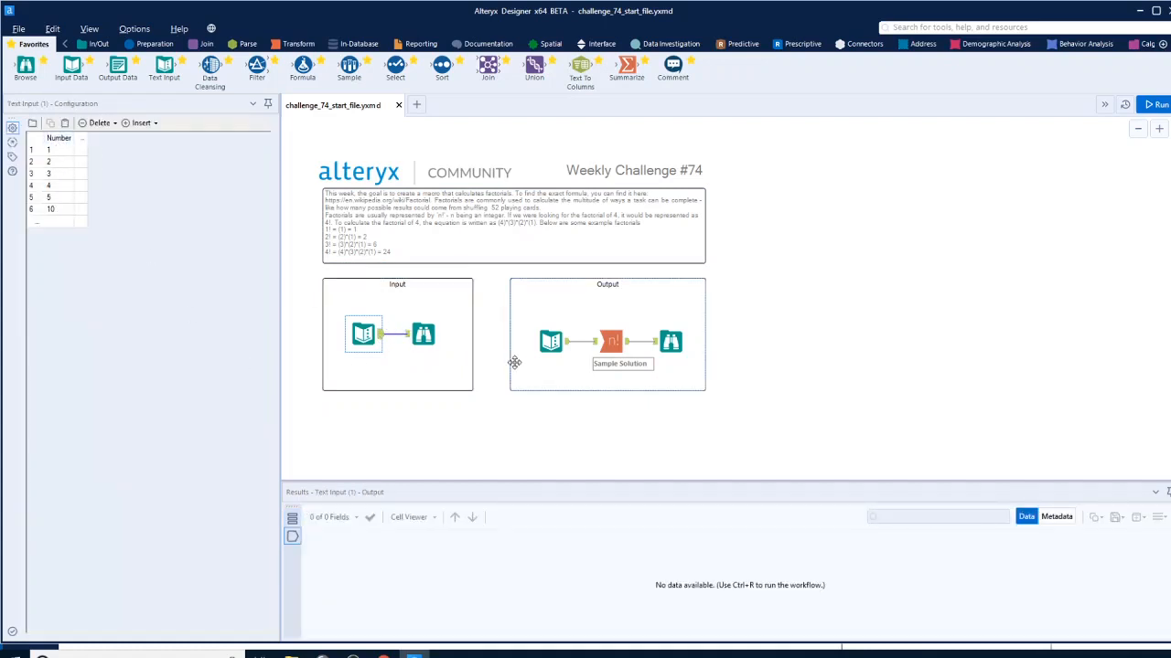
left_click(550, 341)
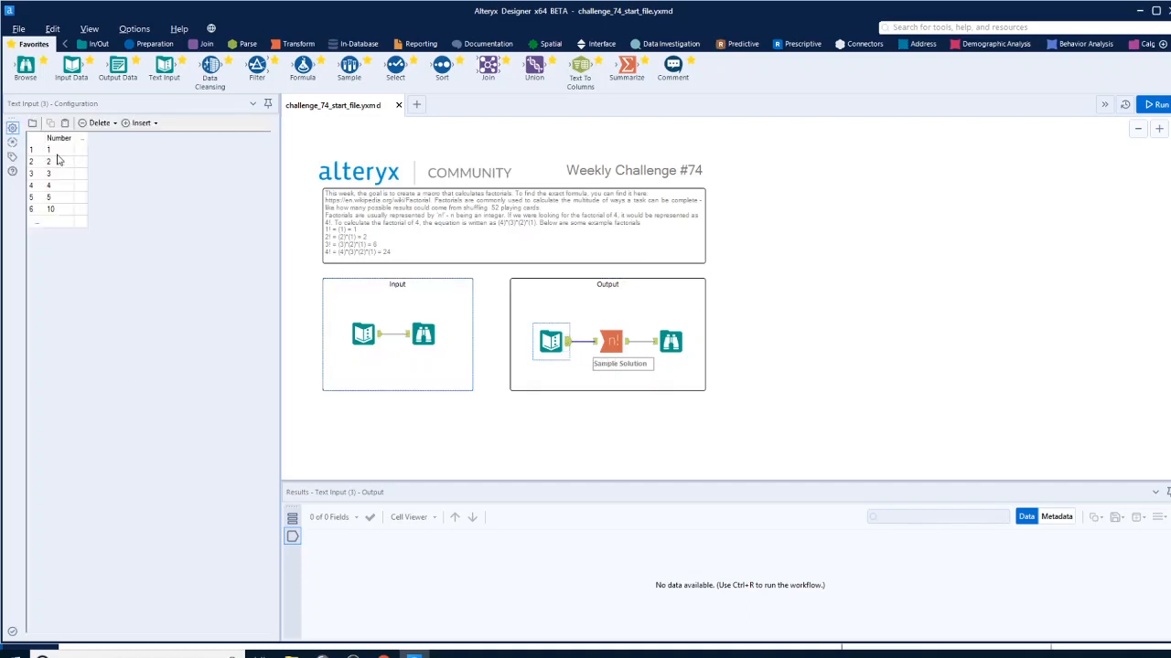
left_click(670, 341)
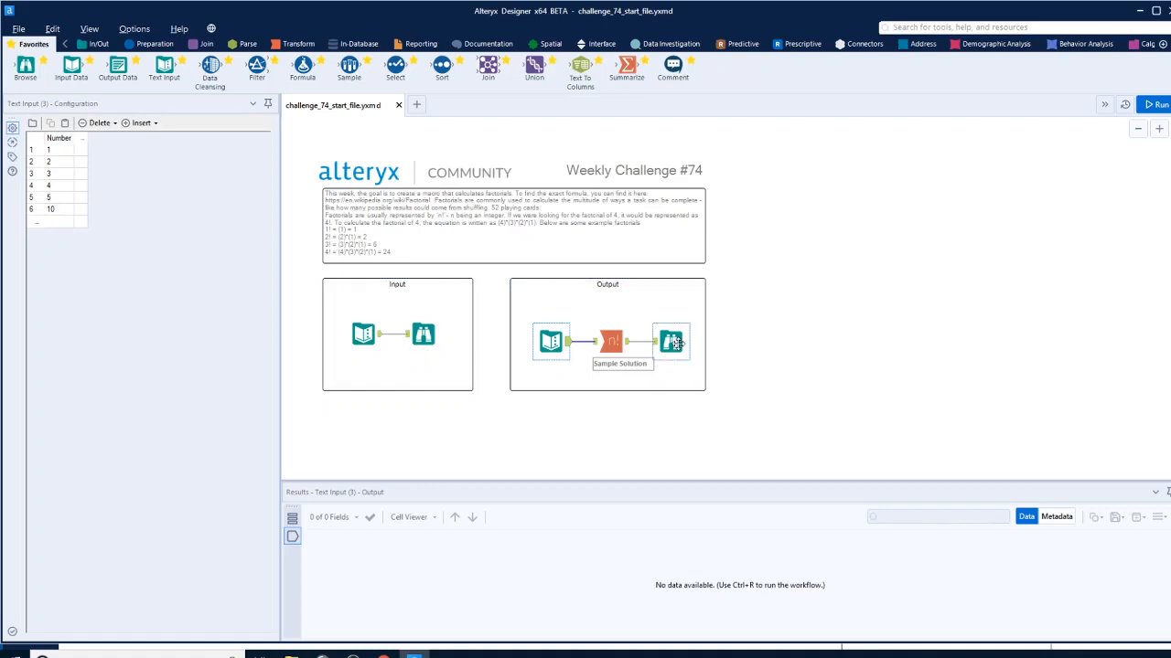
left_click(1149, 105)
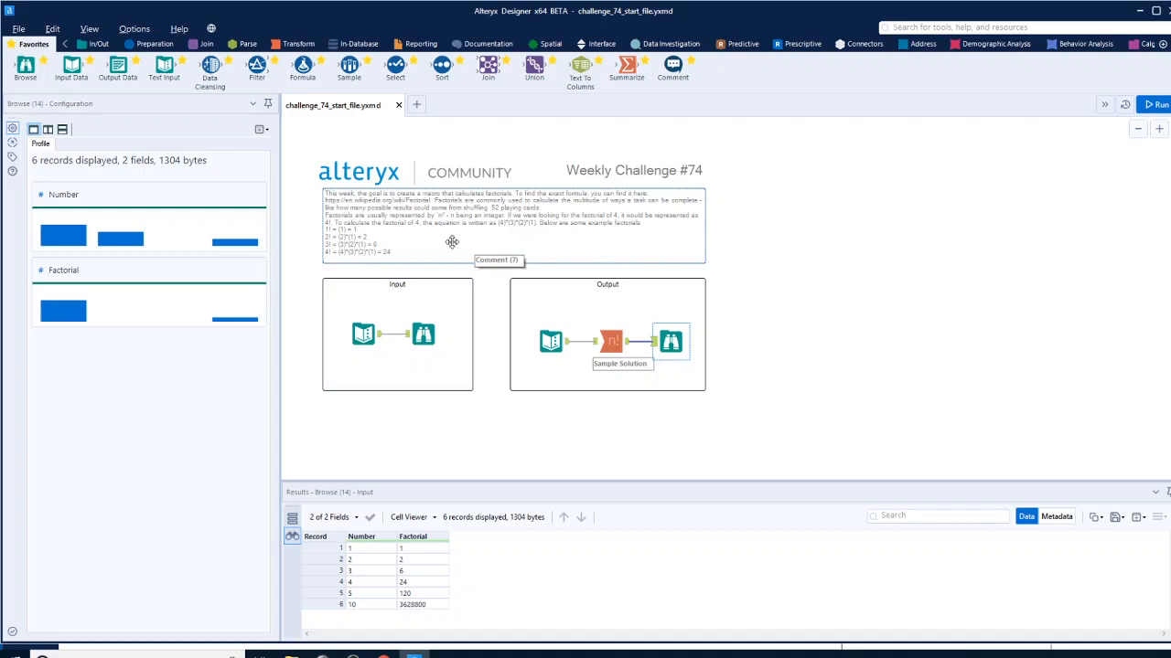
Add a Generate Rows tool below the containers and connect it to the text input in the Input container
left_click(162, 48)
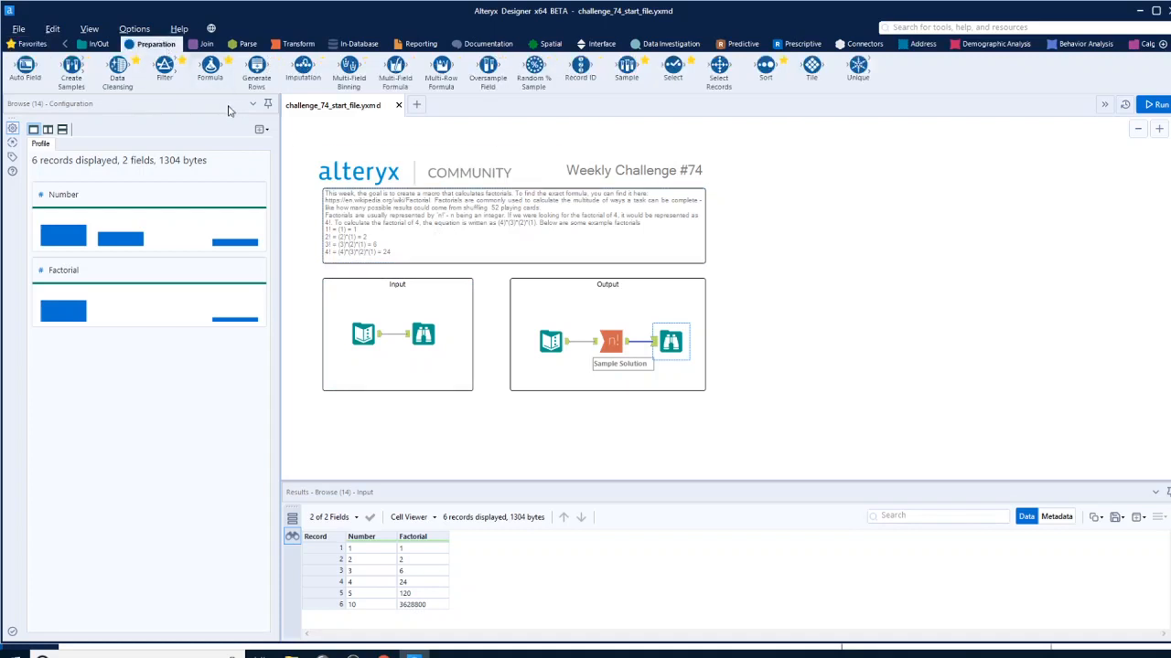
left_click_drag(256, 68, 492, 418)
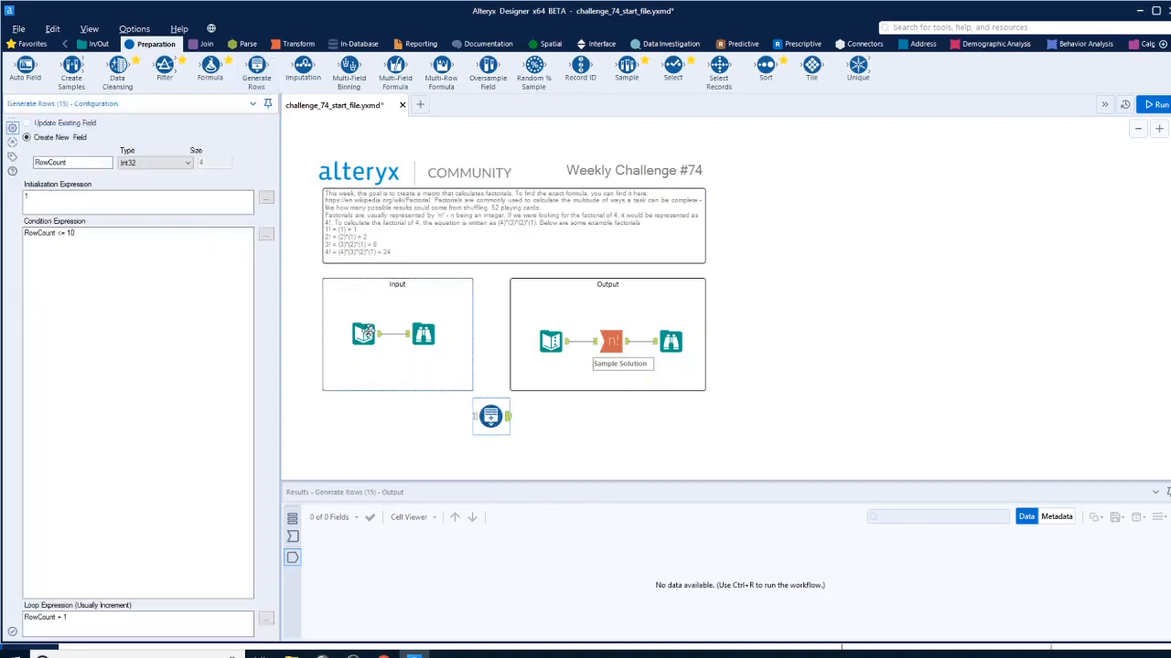
left_click_drag(378, 335, 490, 417)
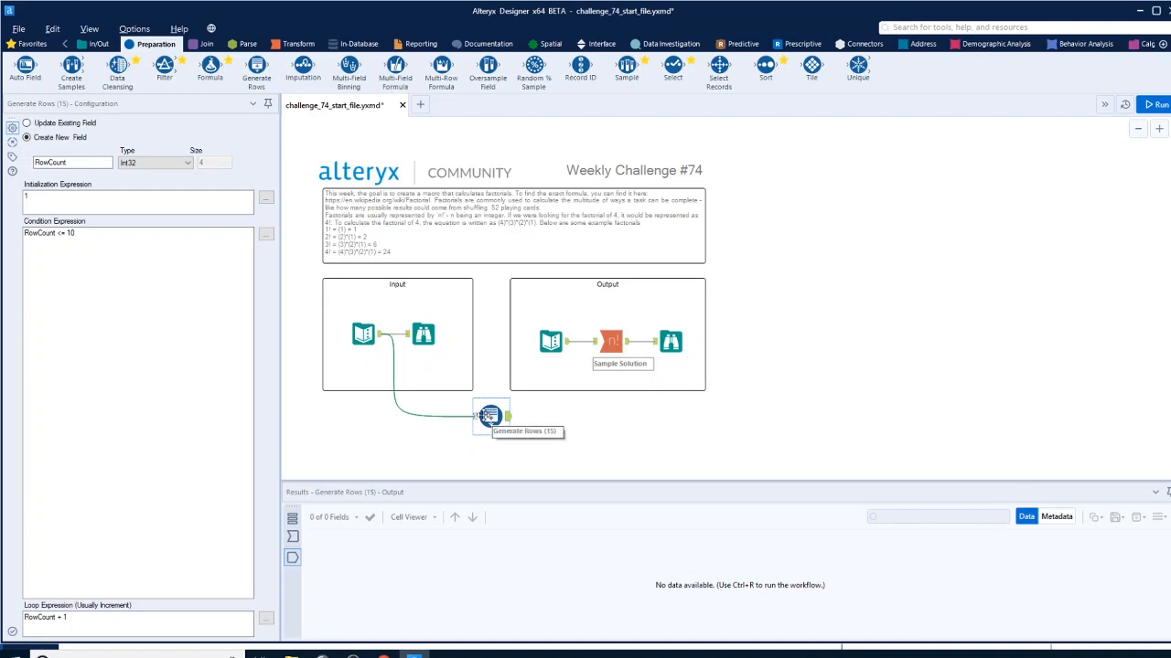
left_click_drag(490, 416, 506, 416)
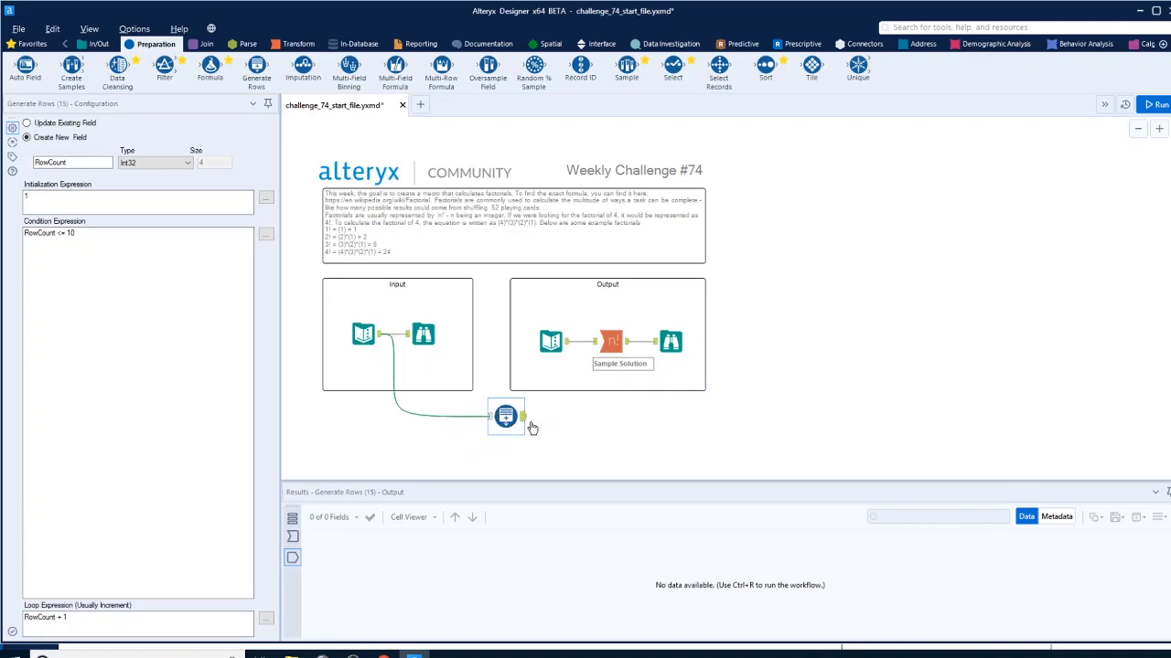
Name the new field created by the Generate Rows tool "Factorial Count"
double_click(80, 165)
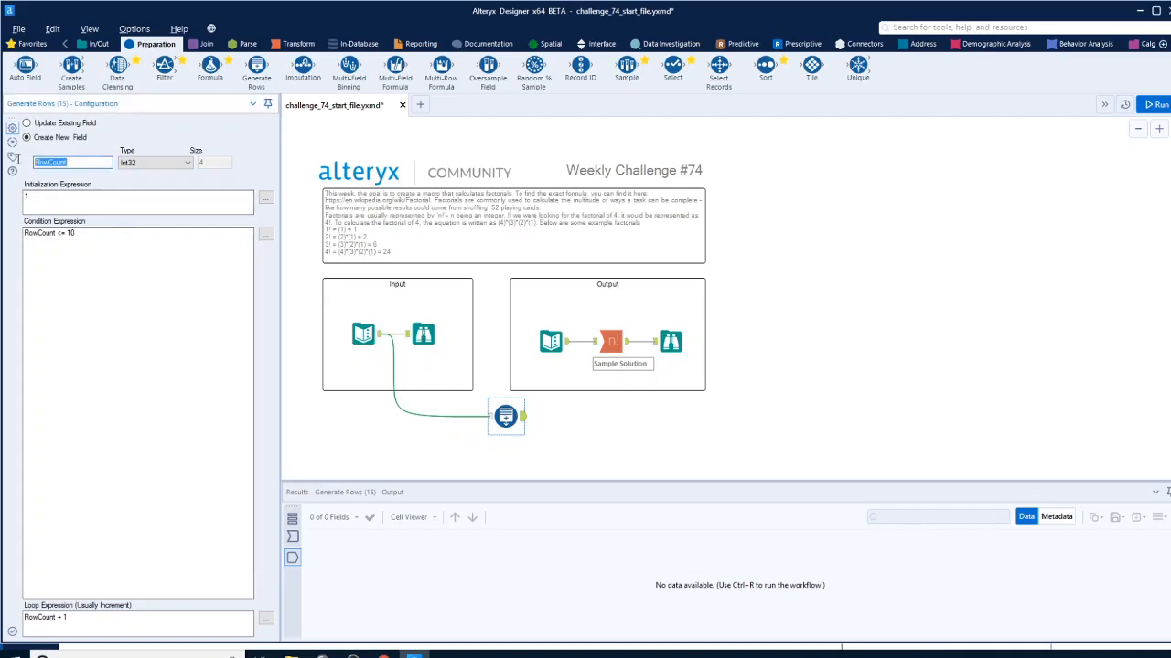
type("Factorial")
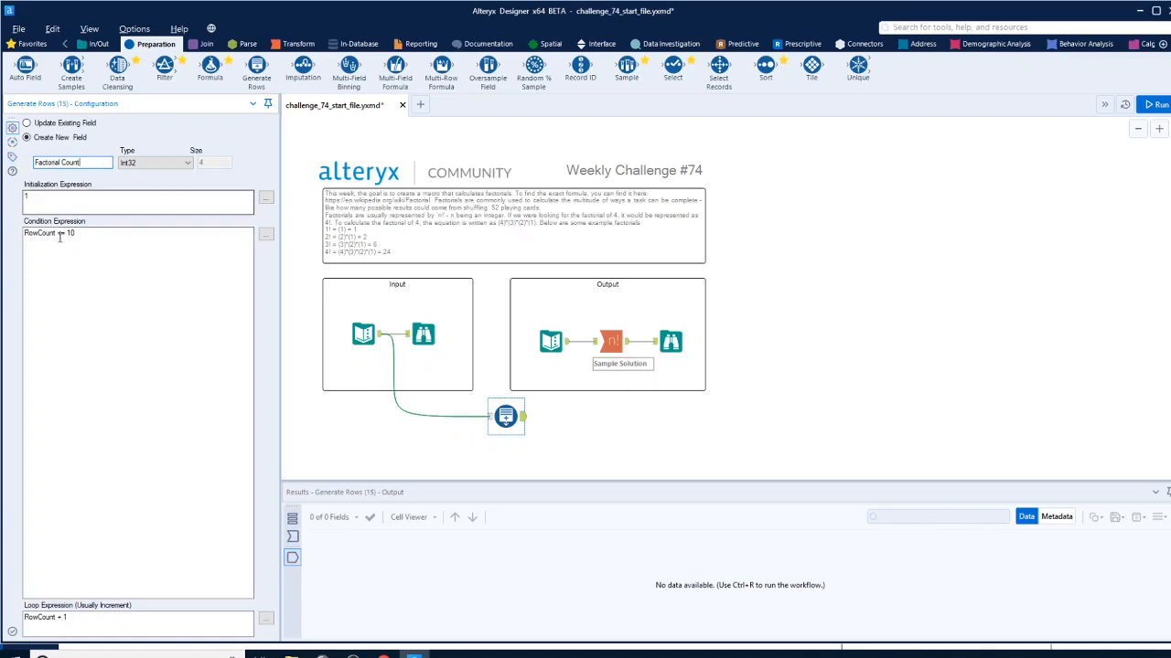
Set the Generate Rows condition expression to [Factorial Count] <= [Number]
left_click_drag(56, 232, 4, 231)
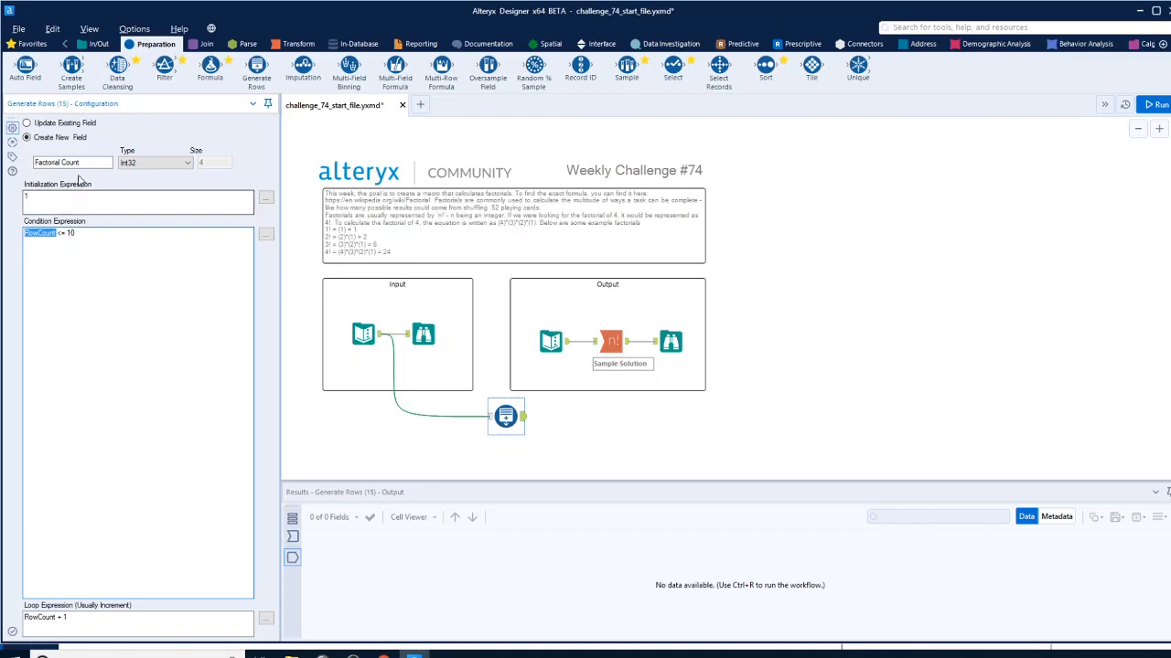
left_click(266, 236)
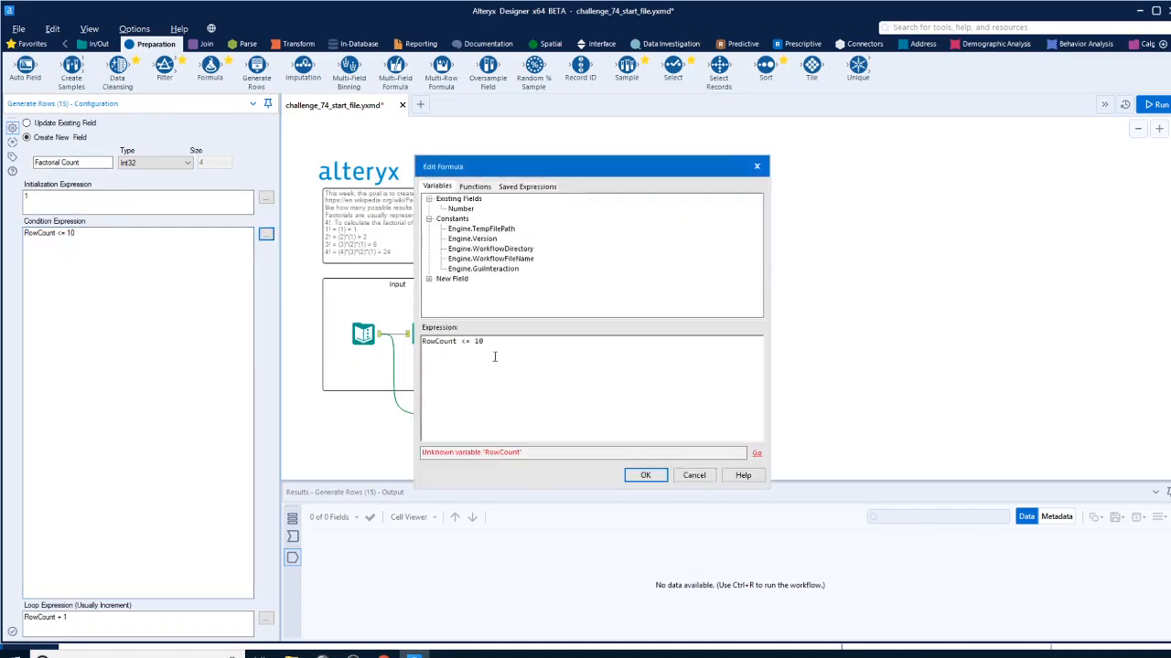
left_click_drag(457, 342, 417, 342)
double_click(444, 282)
double_click(475, 290)
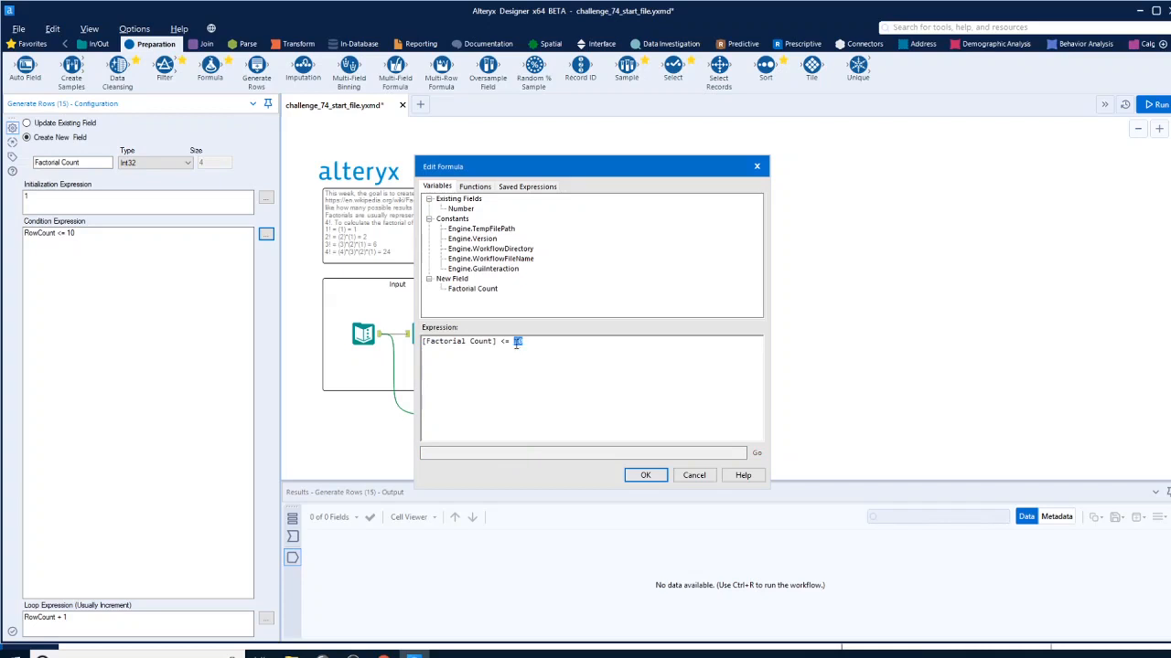
double_click(460, 208)
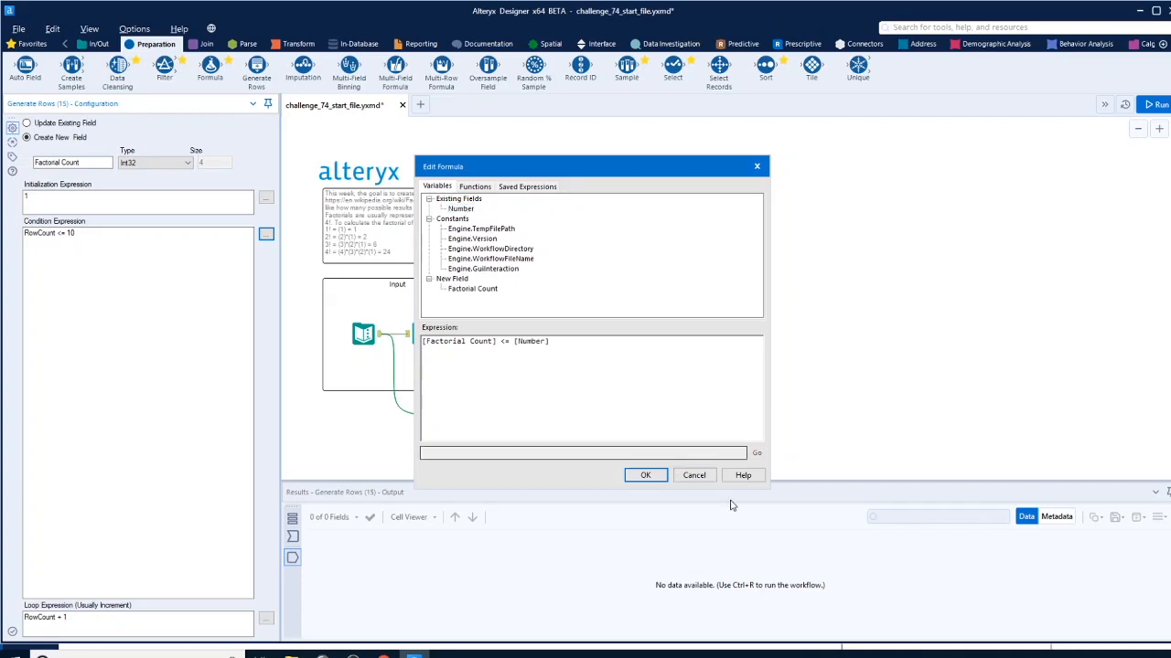
left_click(645, 474)
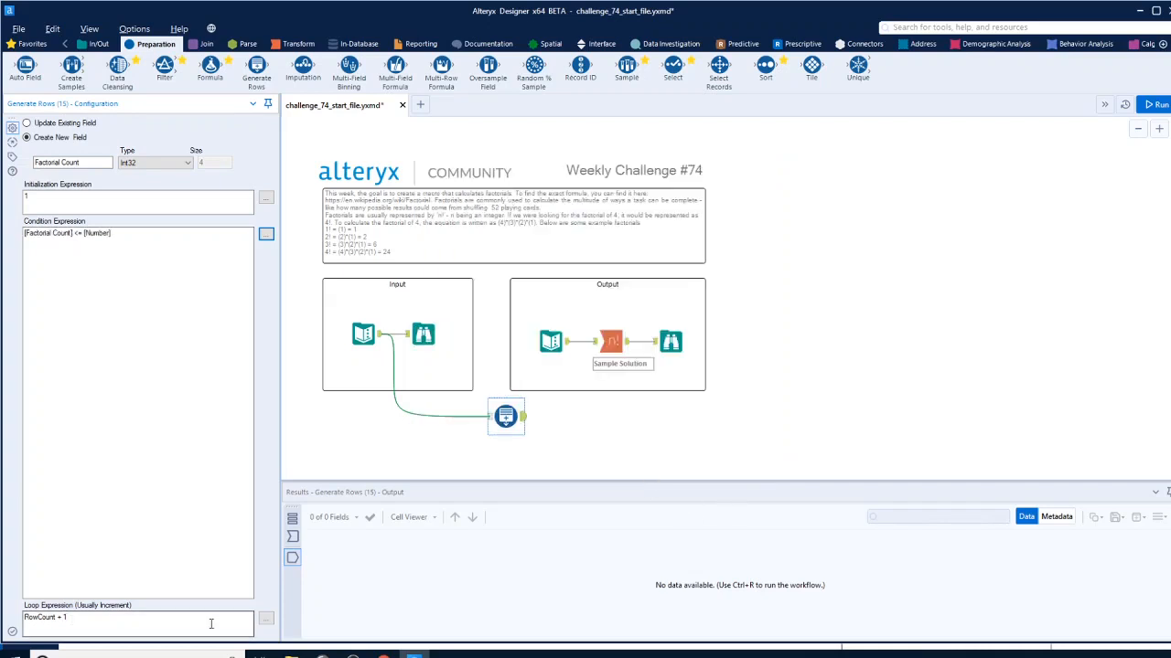
Set the Generate Rows loop expression to [Factorial Count] + 1
left_click(266, 619)
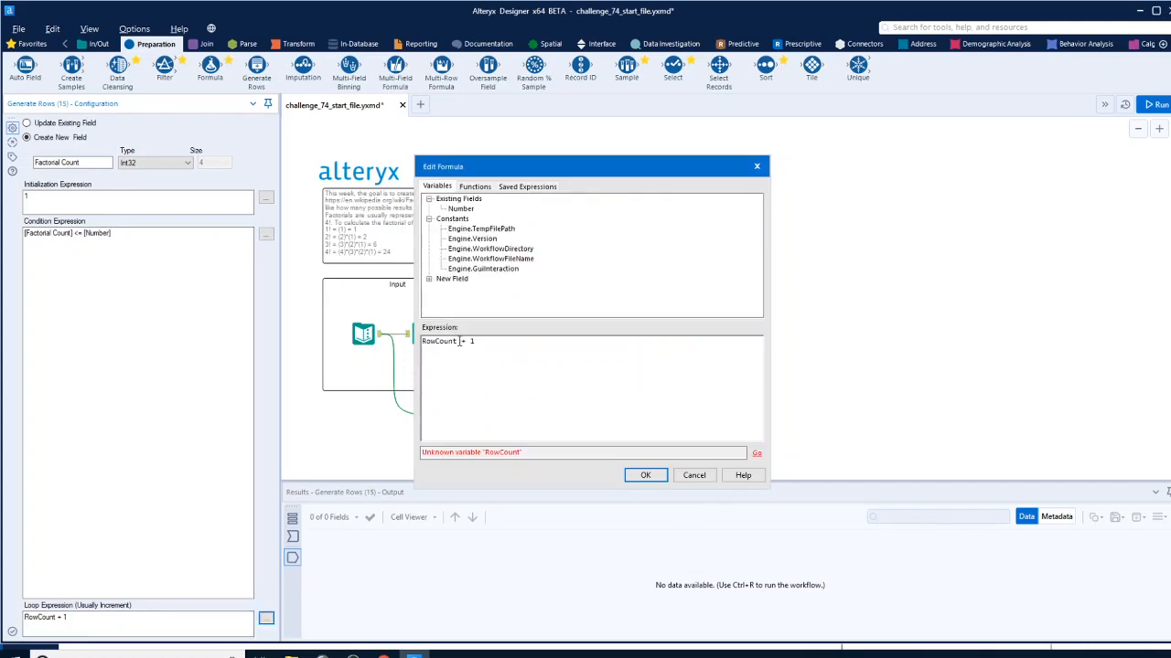
double_click(449, 340)
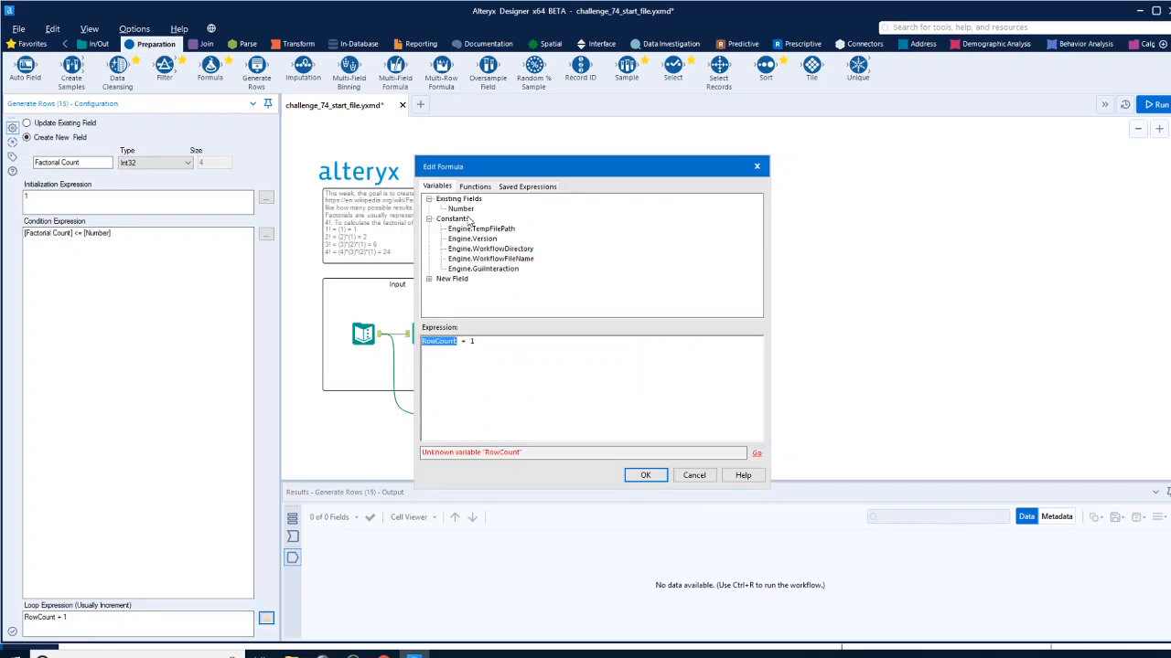
left_click(429, 278)
double_click(465, 289)
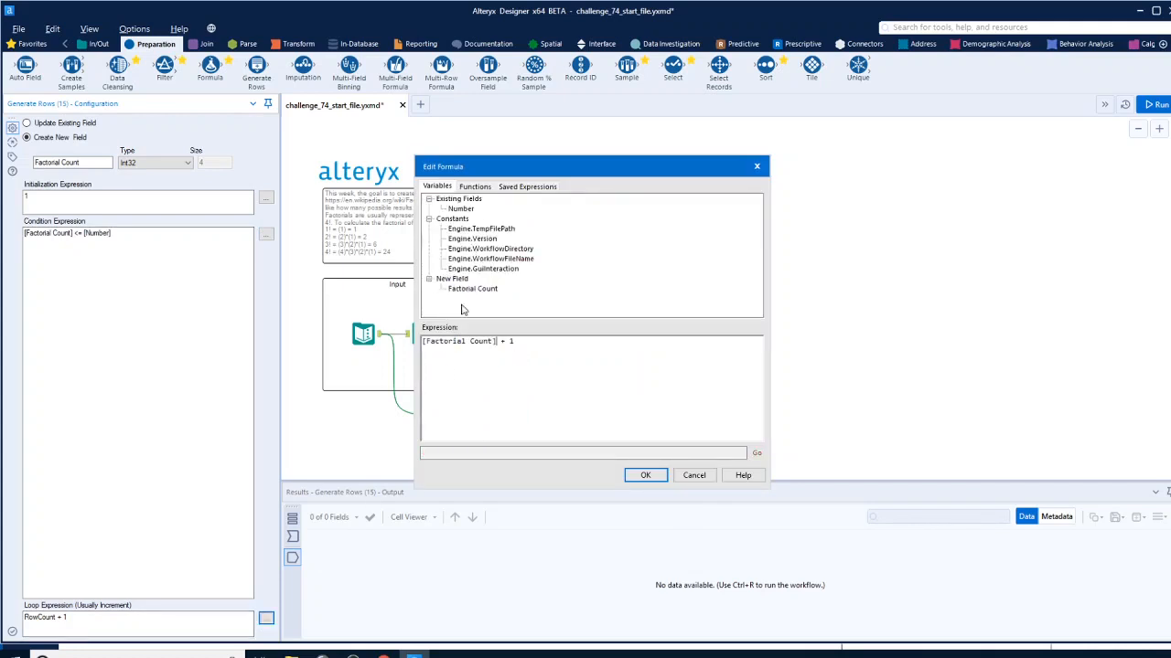
left_click(646, 476)
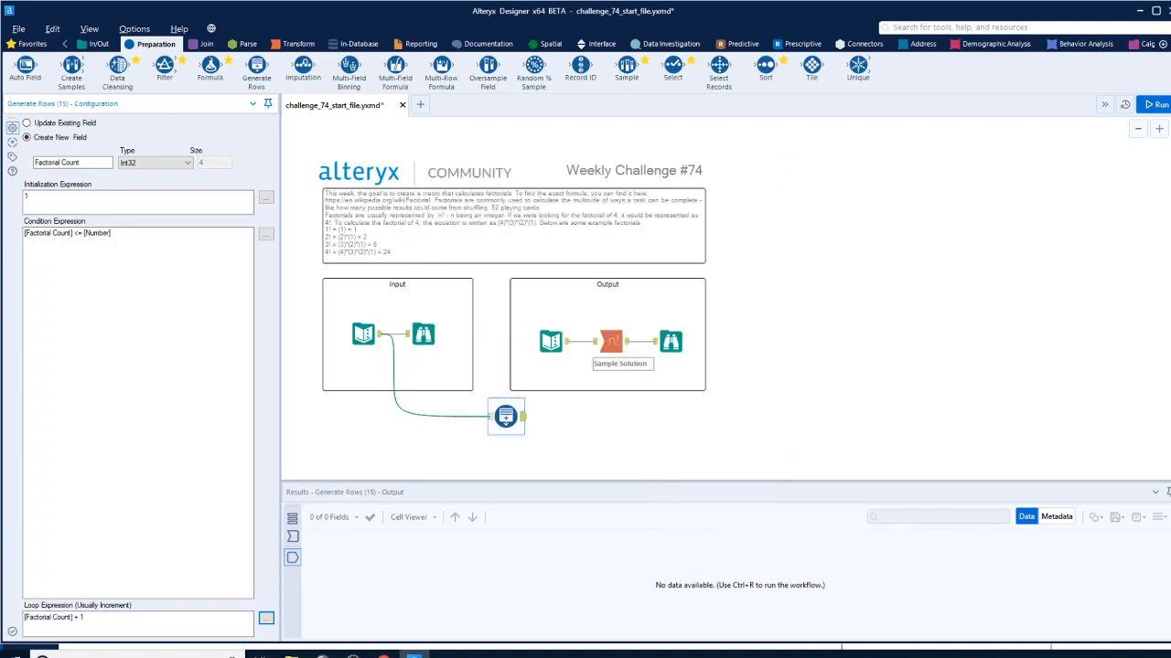
Run the workflow and review the rows generated for each number
left_click(1154, 105)
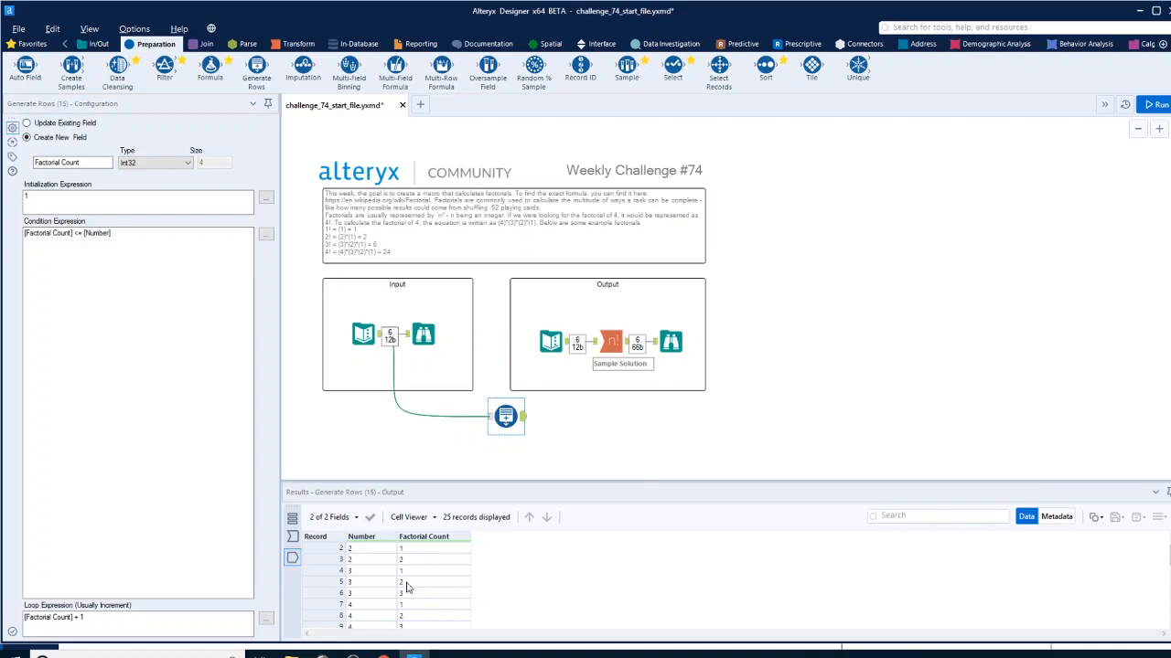
scroll(423, 600, "down", 2)
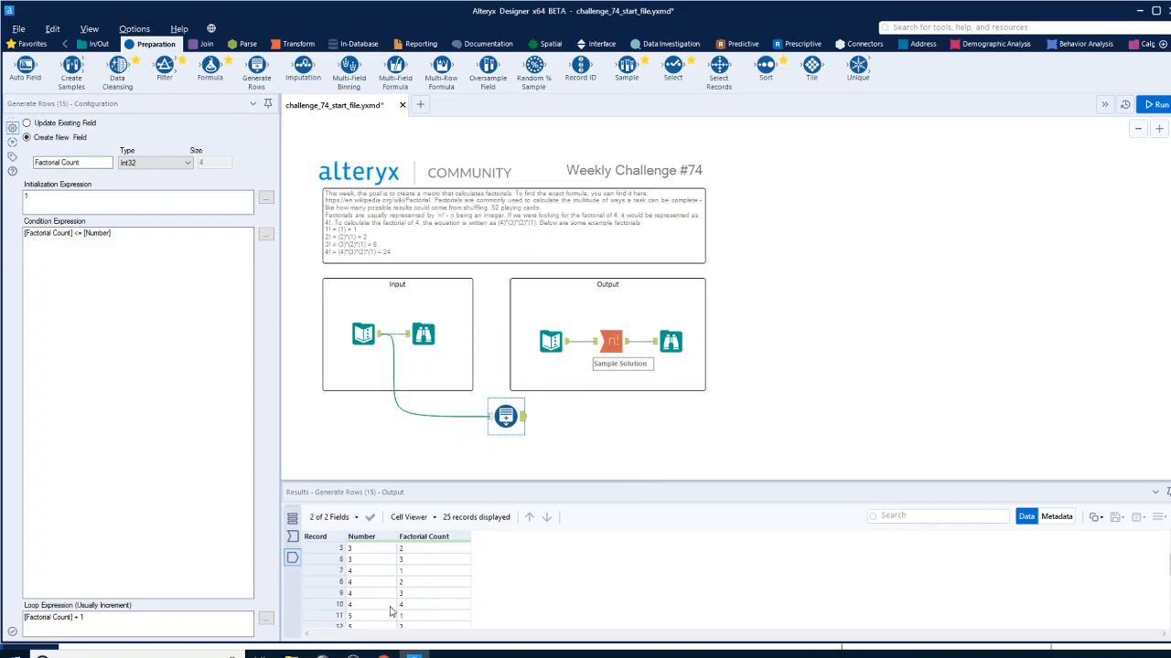
scroll(379, 599, "down", 3)
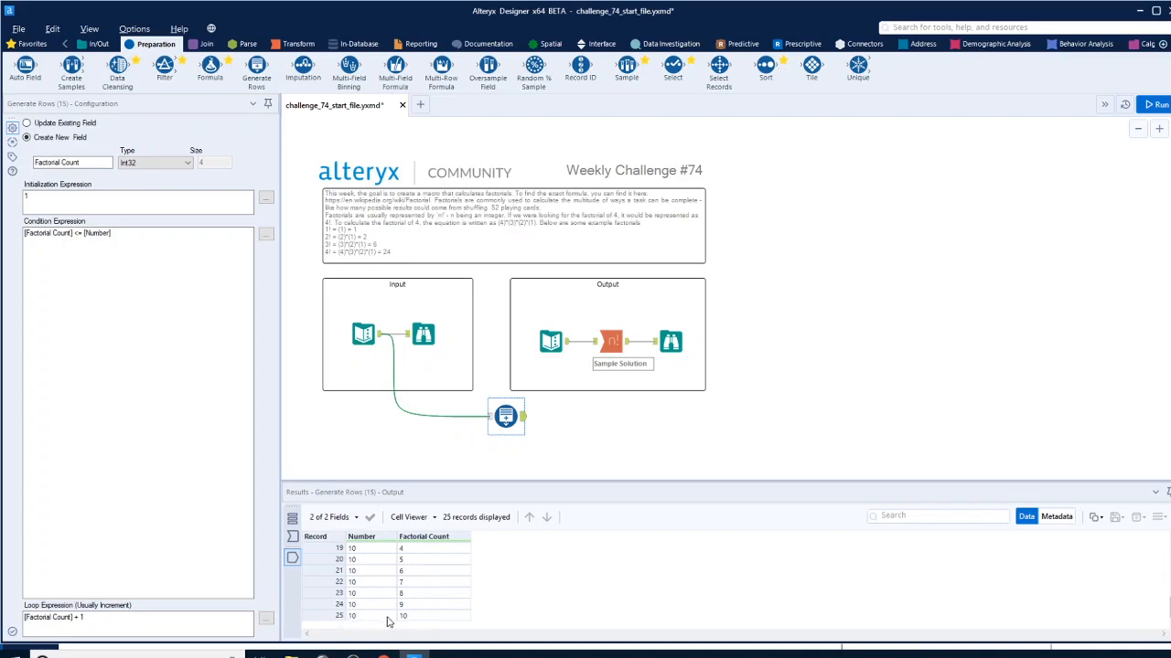
scroll(423, 614, "up", 5)
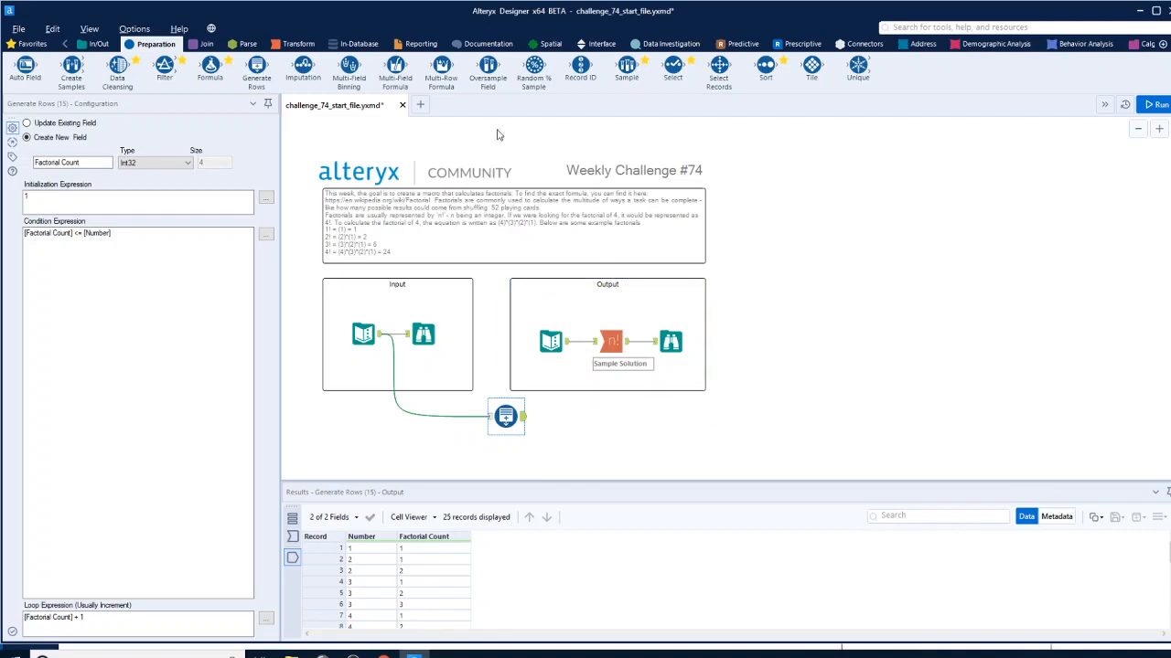
Add a Multi-Row Formula tool after Generate Rows, grouped by Number, creating a new field named "Value"
left_click_drag(442, 74, 604, 417)
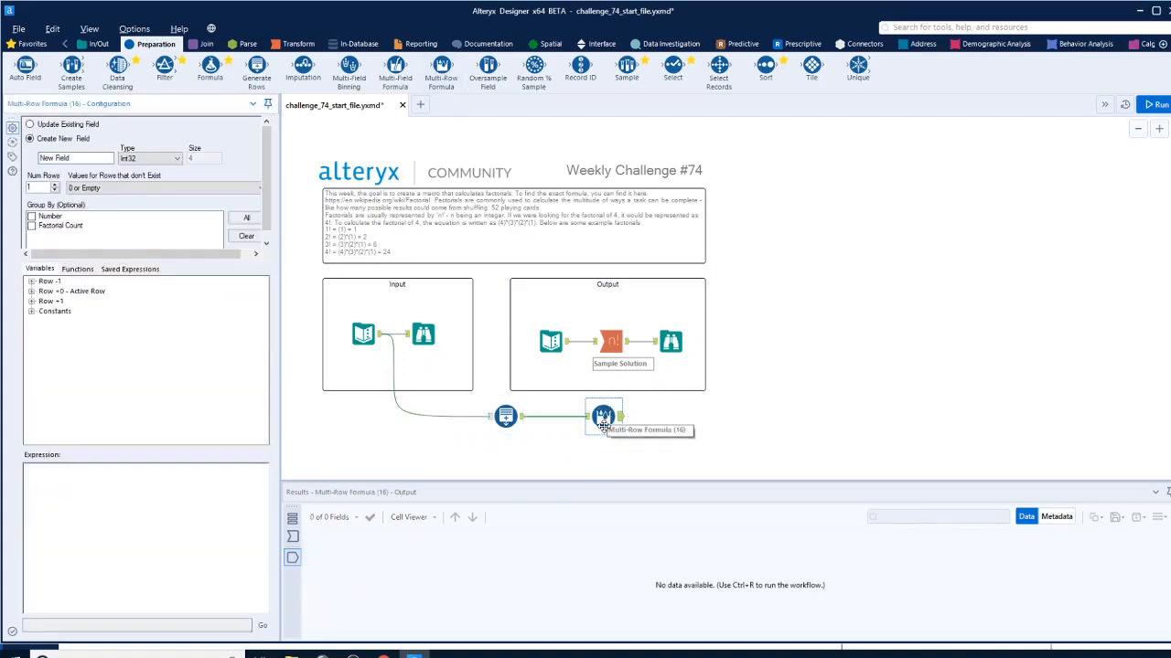
left_click(32, 216)
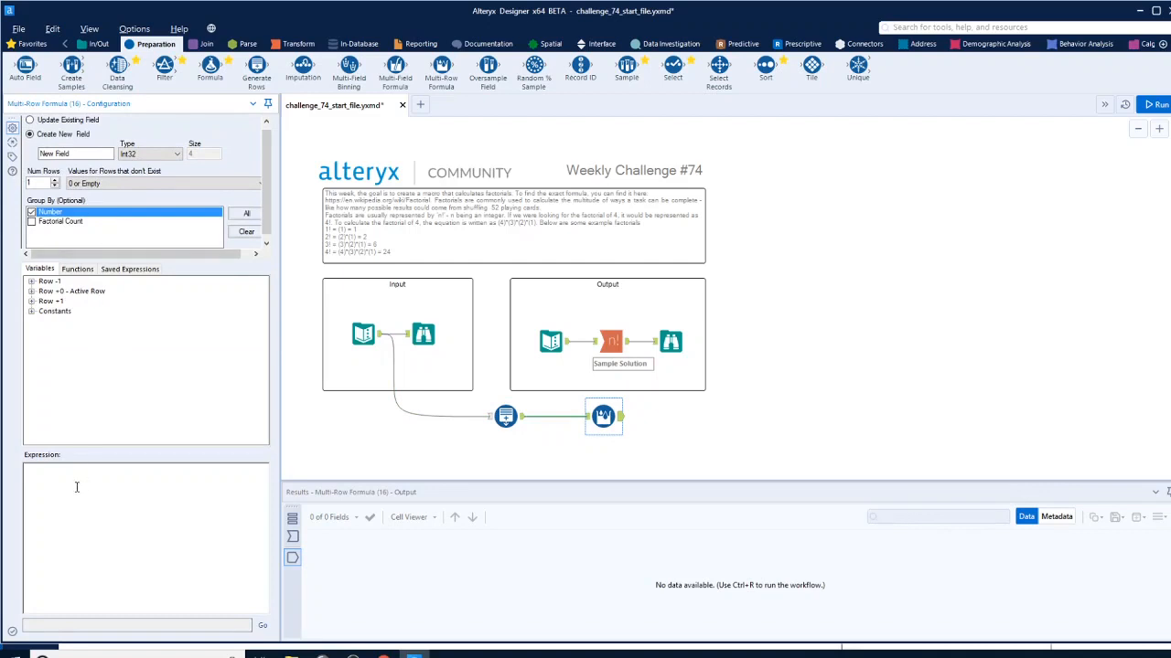
left_click(73, 154)
triple_click(73, 154)
type("Value")
Check the incoming data and build the Multi-Row Formula expression [Factorial Count]*[Row-1:Value]
left_click(586, 417)
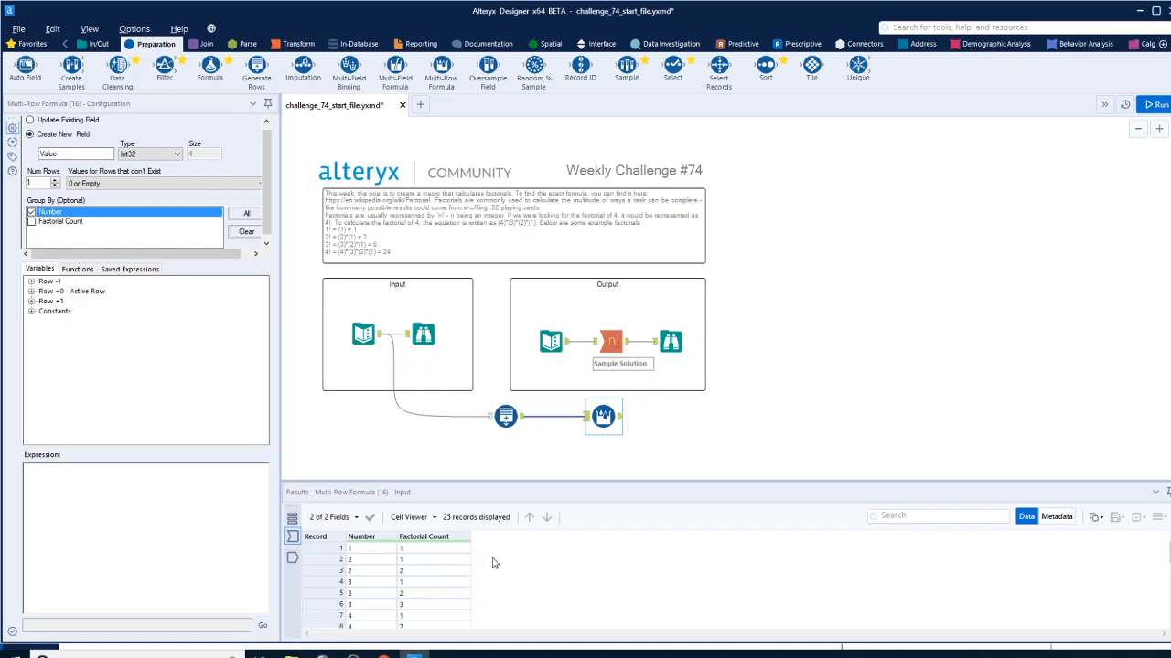
left_click(31, 291)
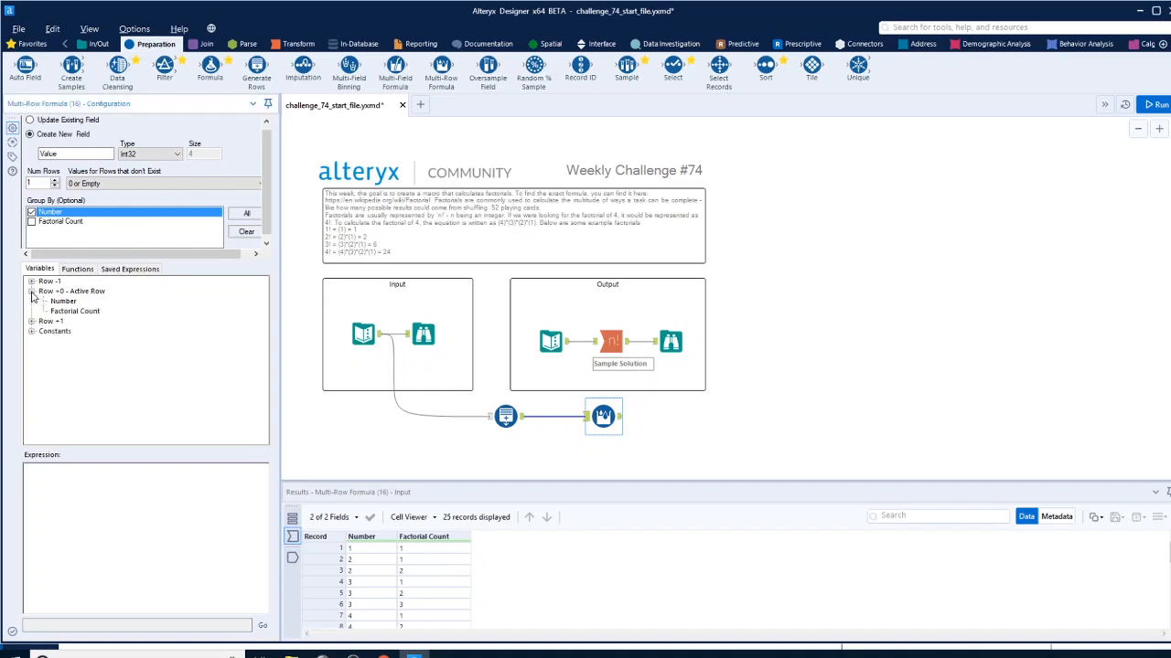
double_click(73, 311)
type("*")
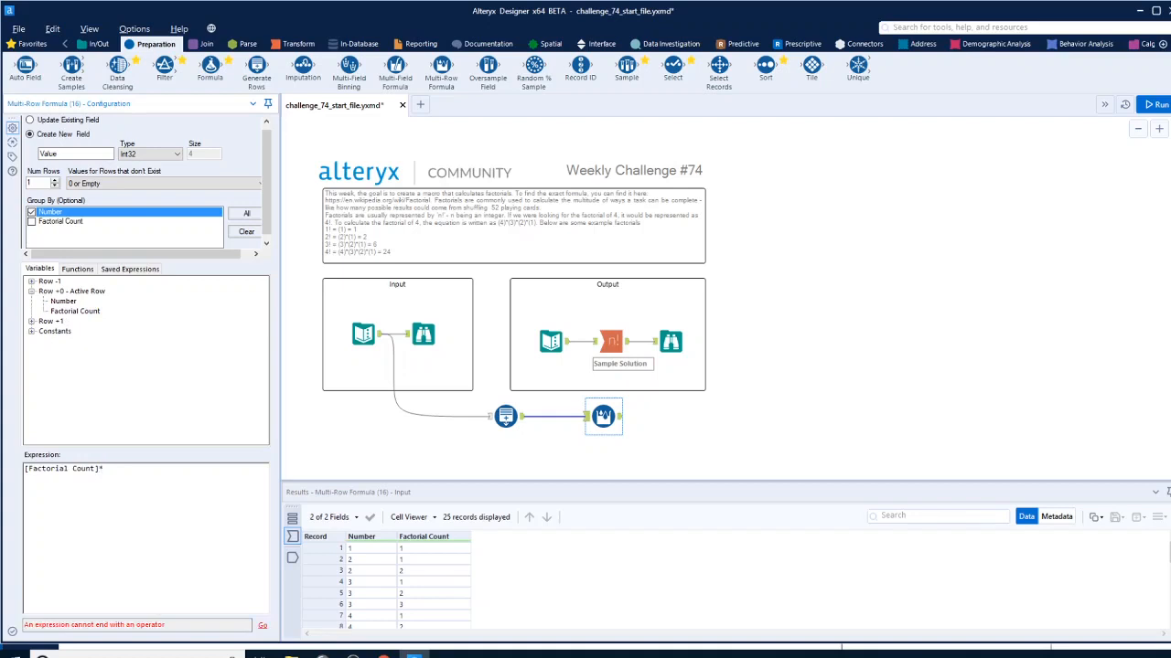
left_click(31, 281)
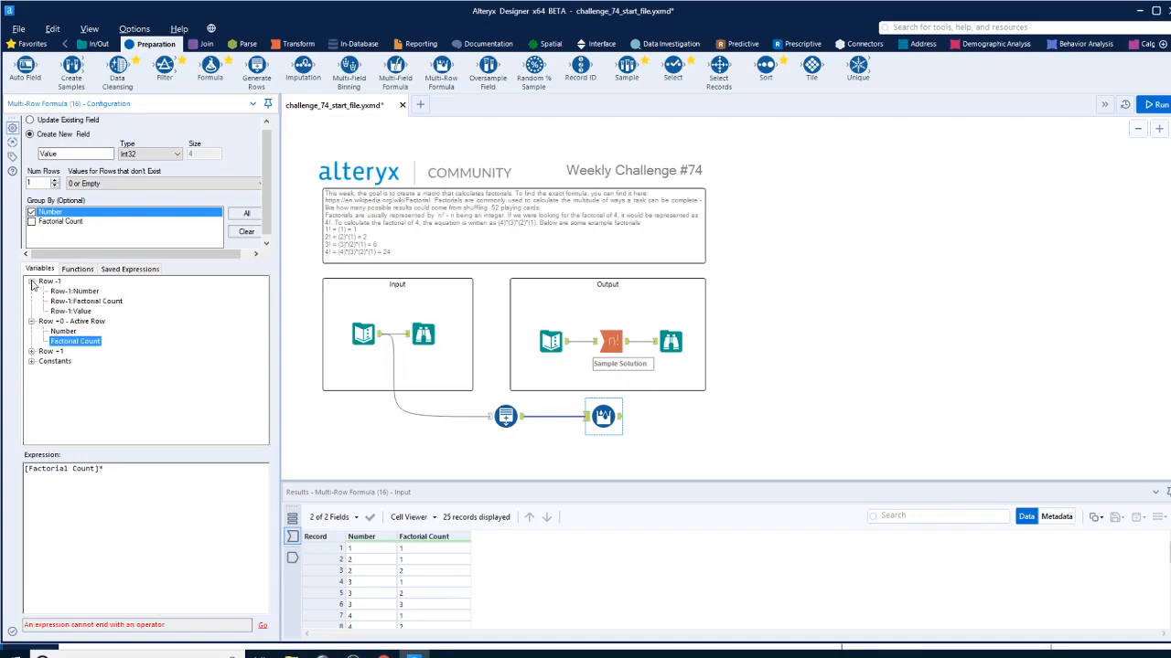
double_click(73, 311)
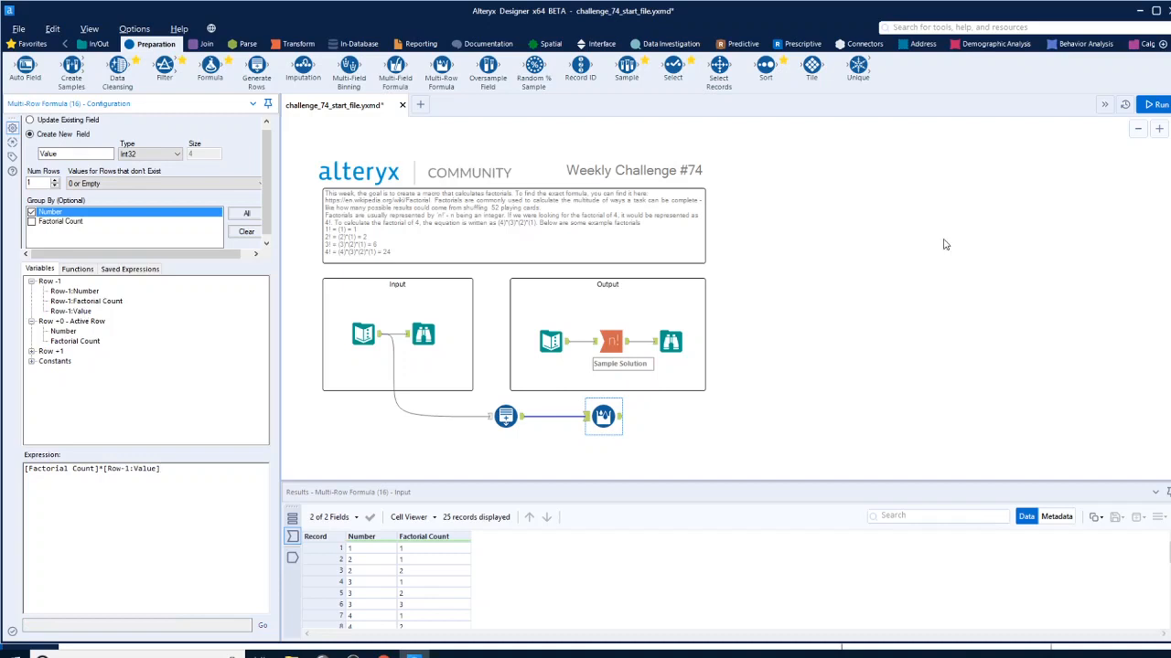
Run the workflow and set the Multi-Row Formula's values for rows that don't exist to "Set to Values of Closest Valid Row"
left_click(1155, 104)
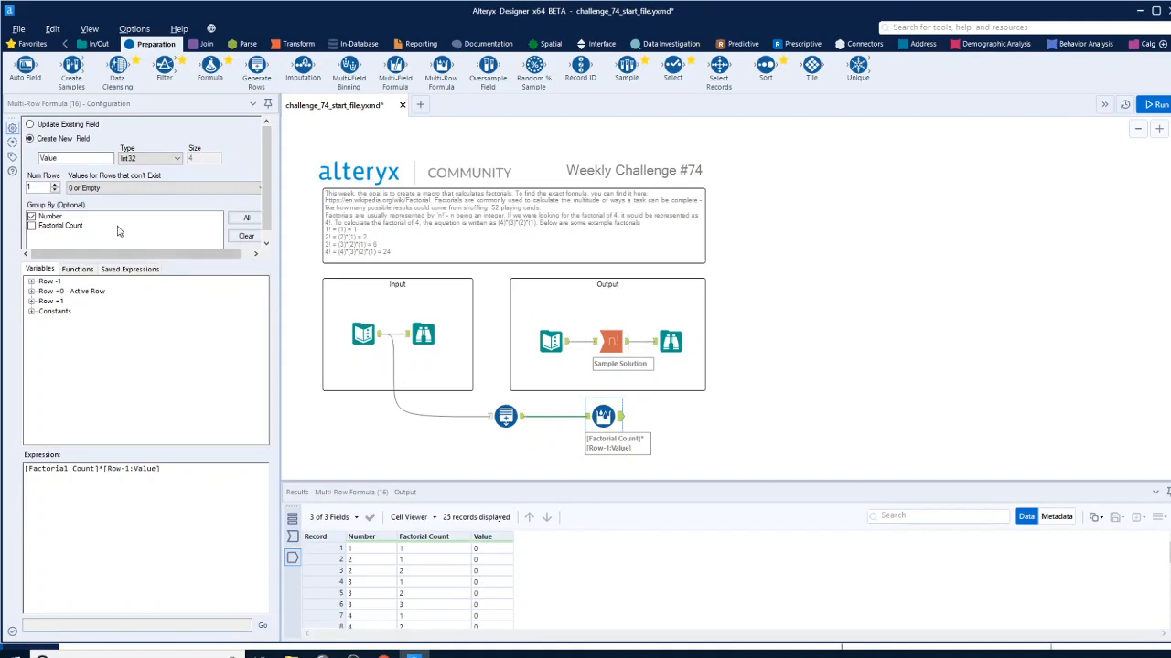
left_click(89, 191)
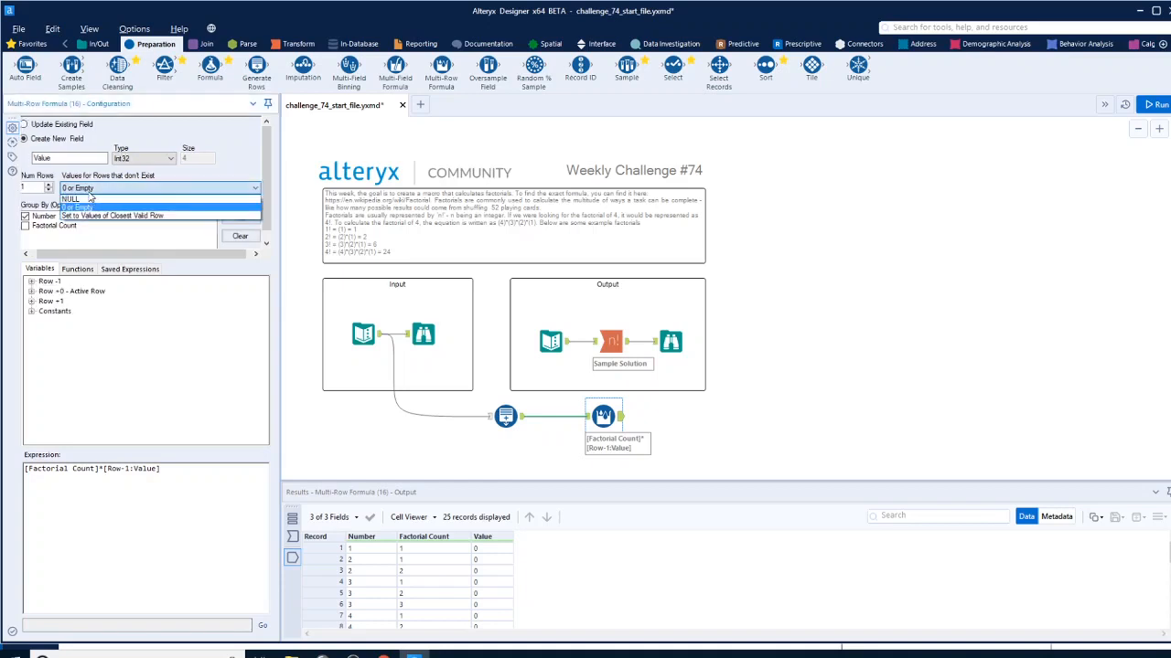
left_click(95, 216)
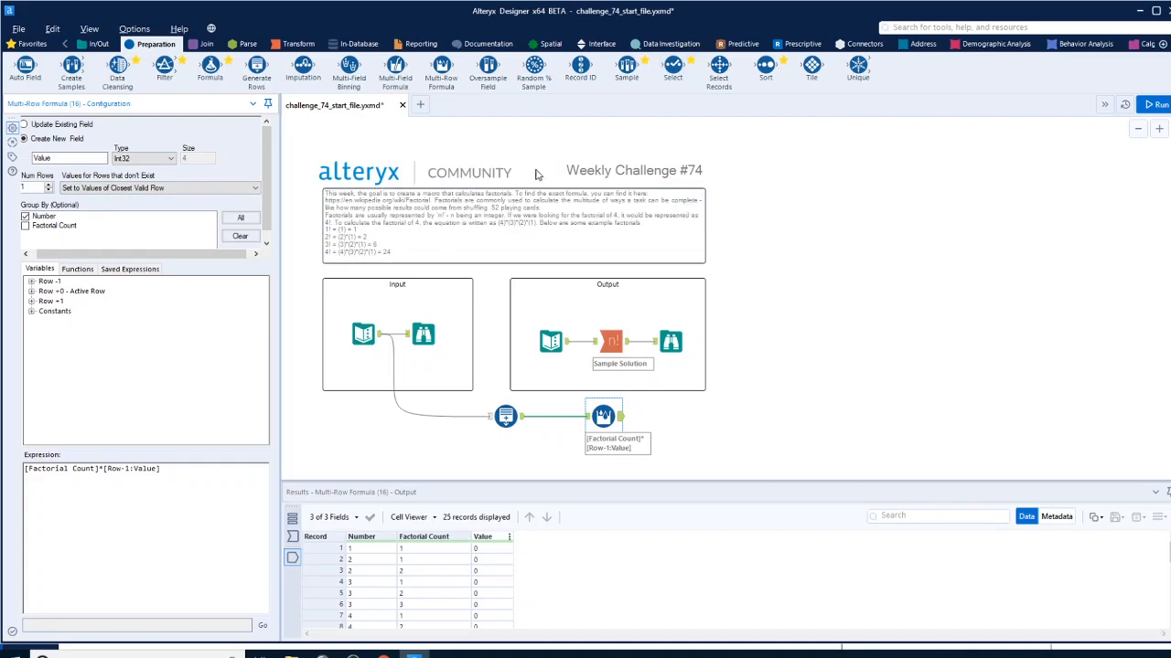
Insert a Formula tool between Generate Rows and Multi-Row Formula, creating an Int32 column "value" with the expression 1
left_click_drag(195, 73, 561, 421)
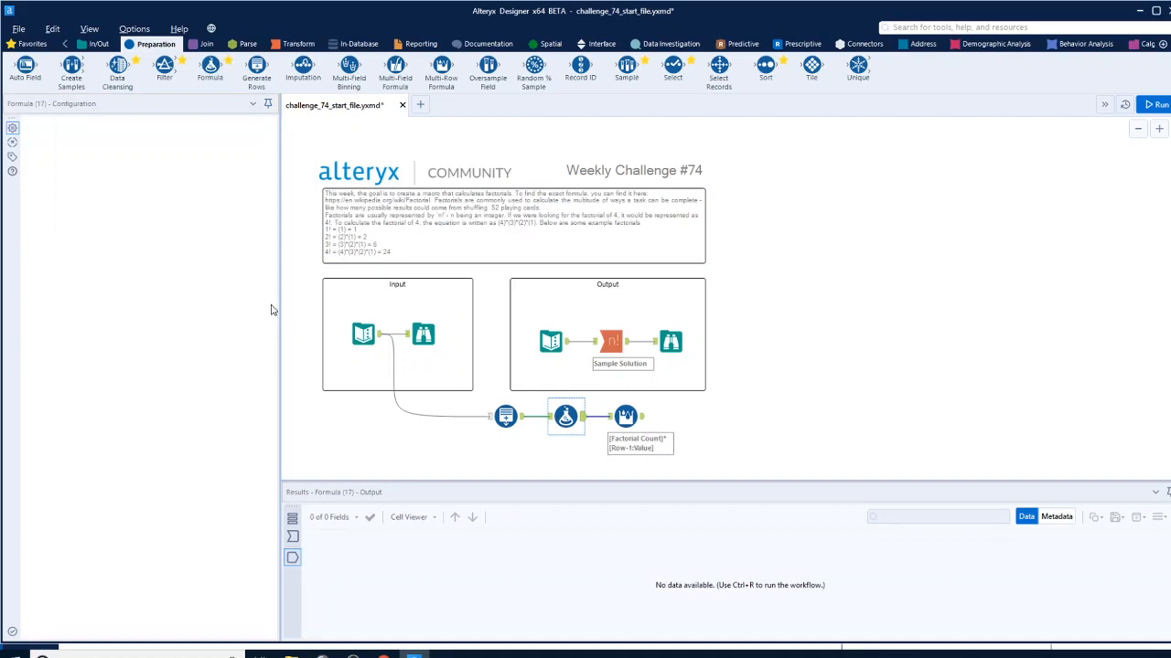
left_click(92, 135)
left_click(83, 150)
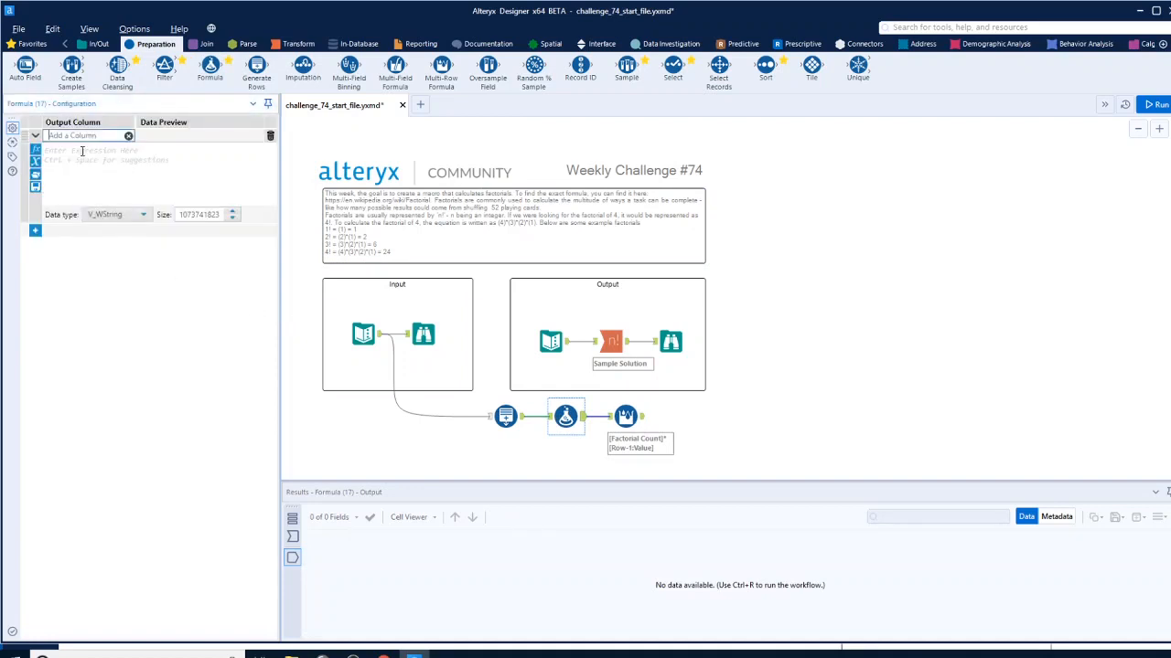
type("value")
left_click(82, 151)
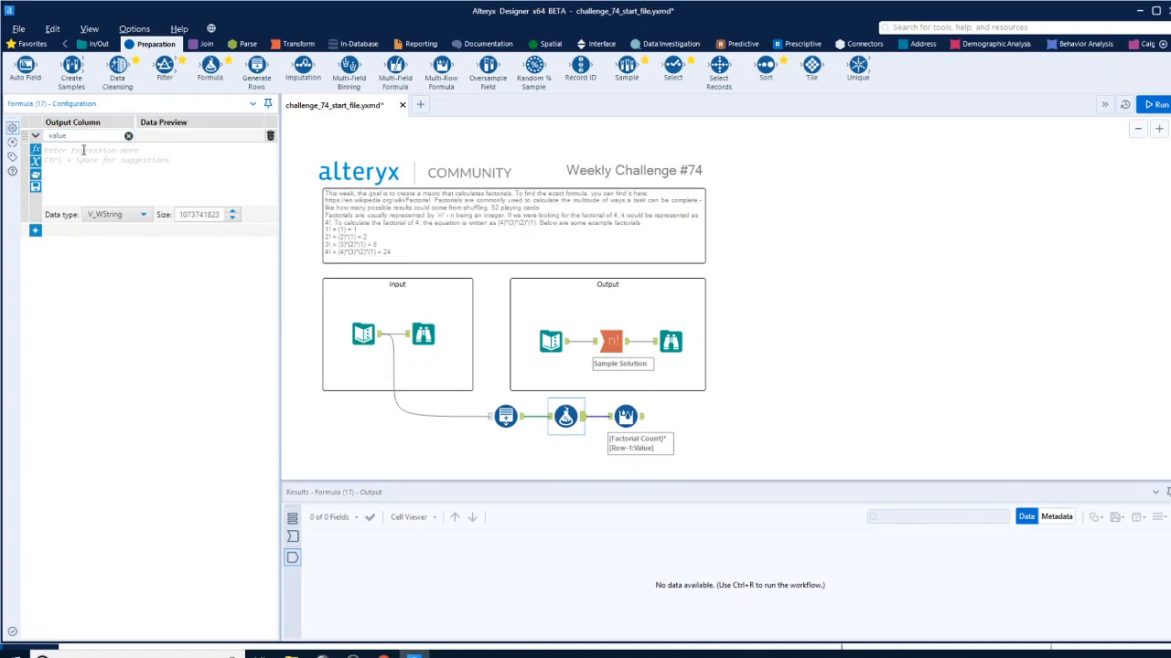
type("1")
left_click(135, 216)
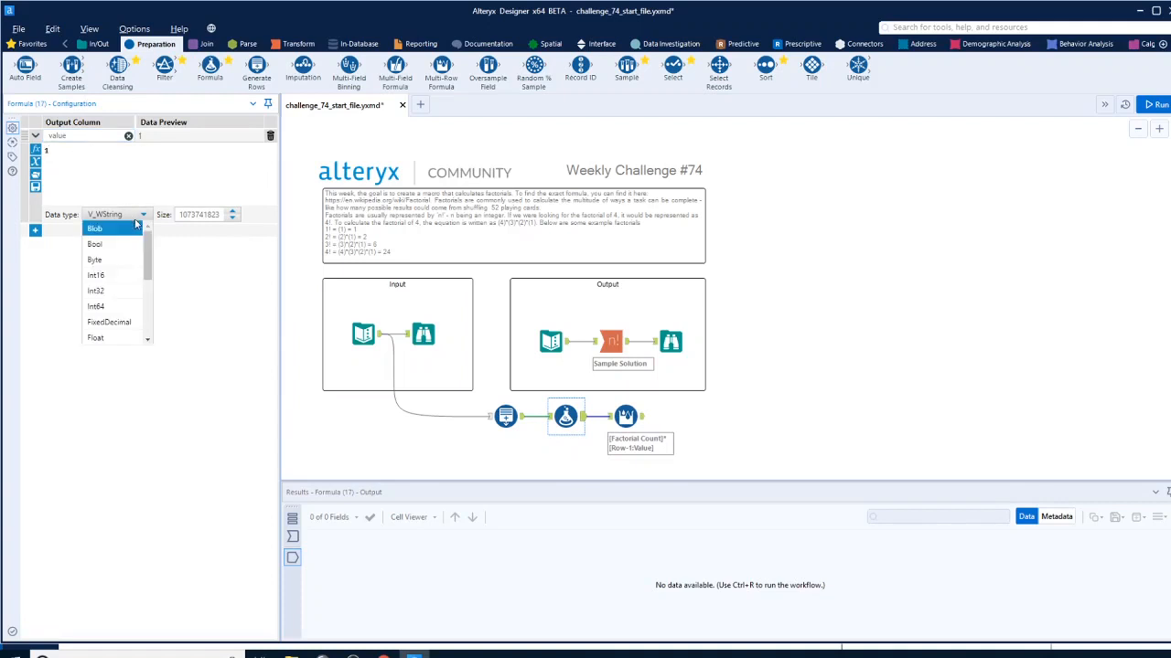
left_click(96, 291)
Switch the Multi-Row Formula tool to update the existing field "value" instead of creating a new one
left_click(626, 417)
key("ctrl+r")
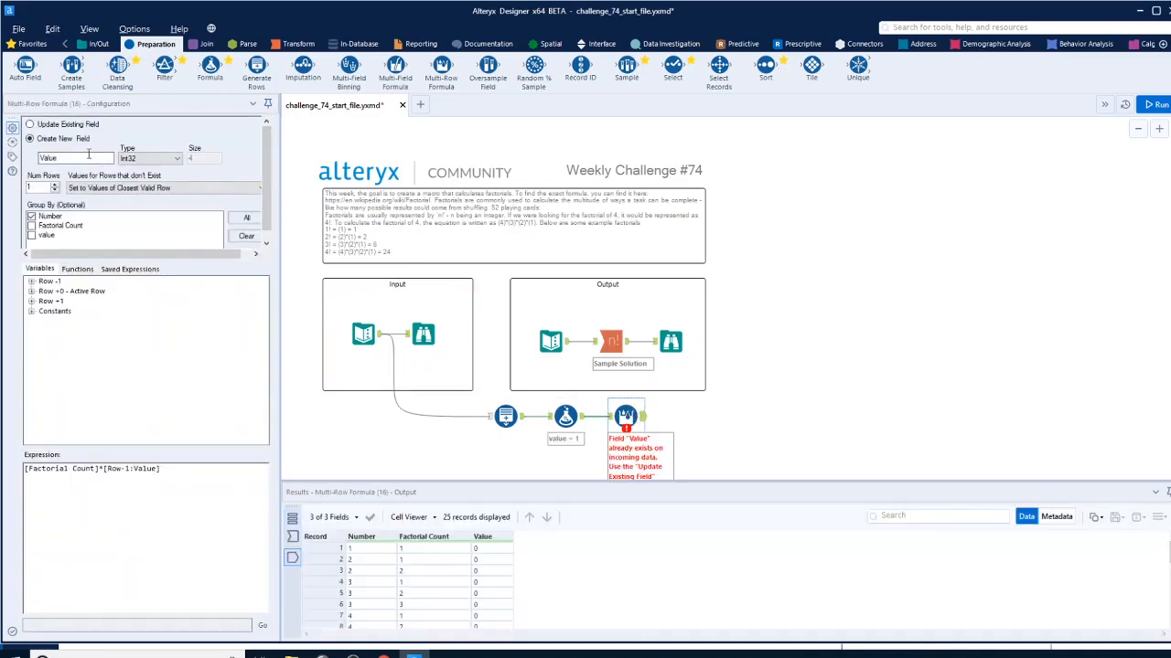
left_click(32, 125)
left_click(75, 154)
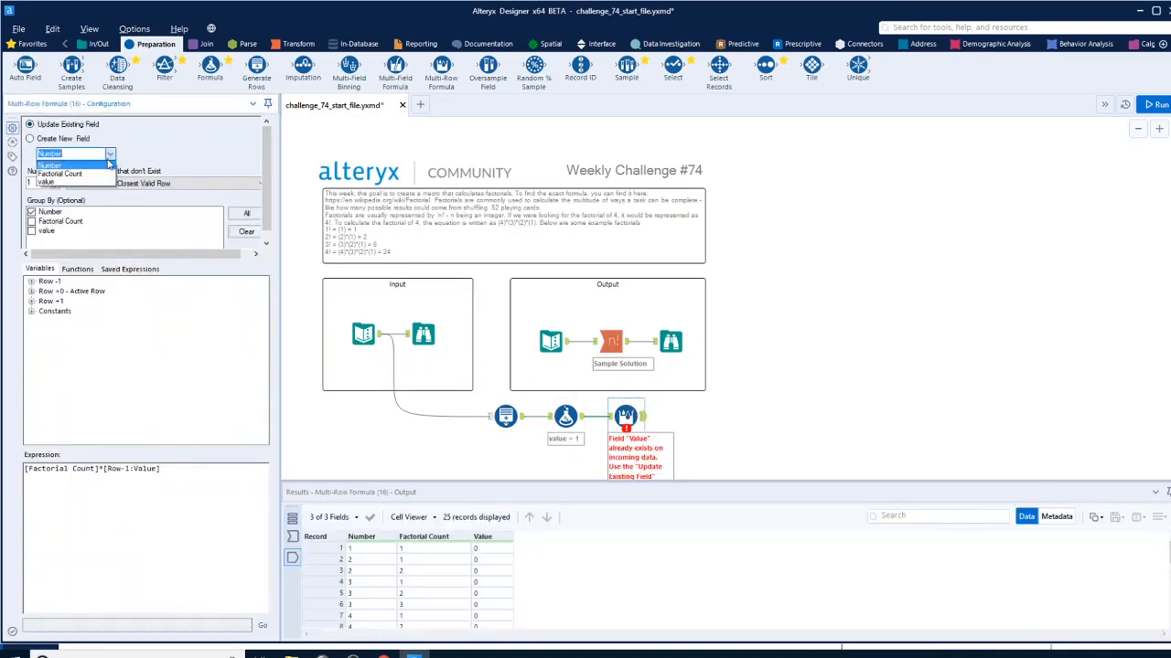
left_click(92, 186)
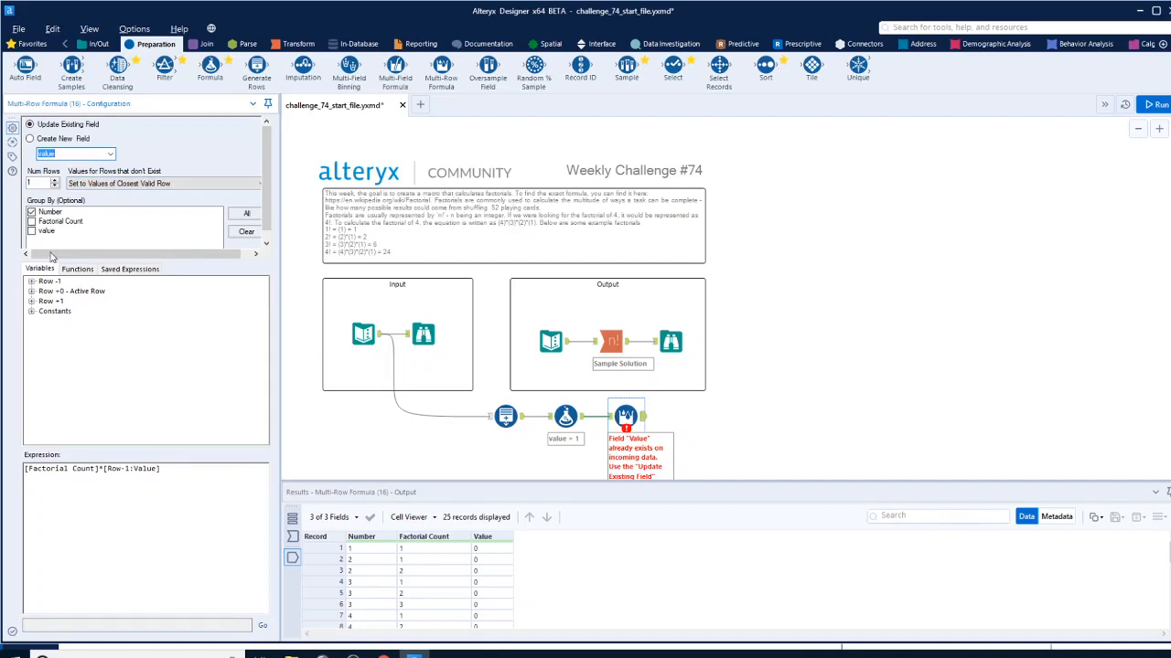
Run the workflow and check the last calculated value for each number against the example factorials
left_click(1154, 104)
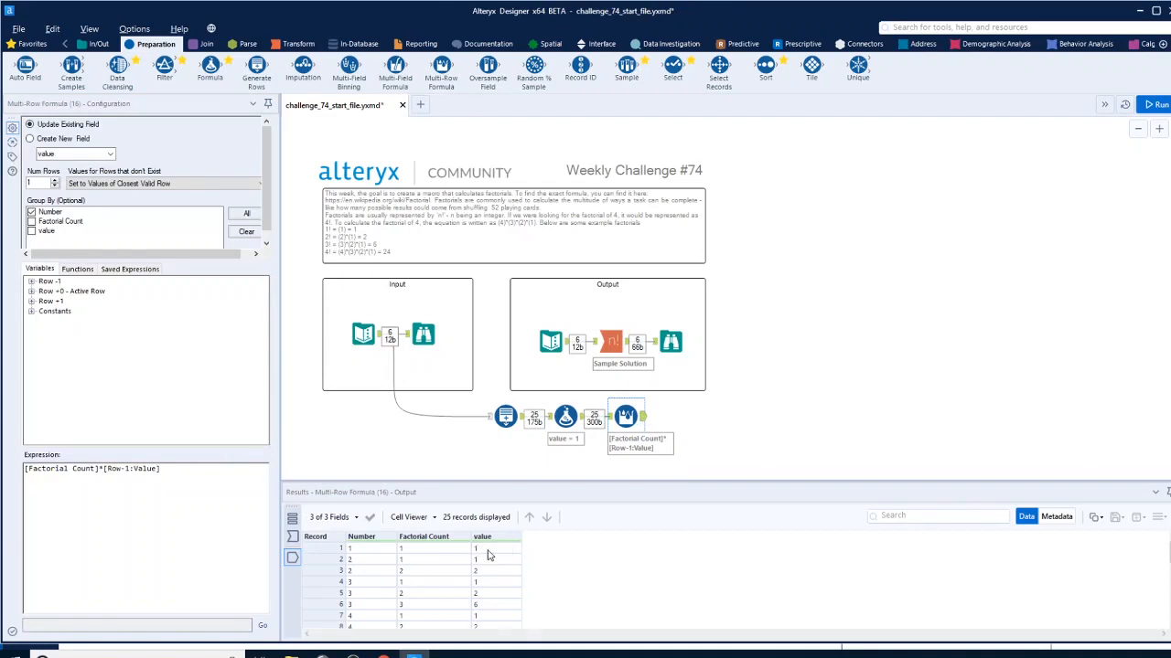
left_click(373, 549)
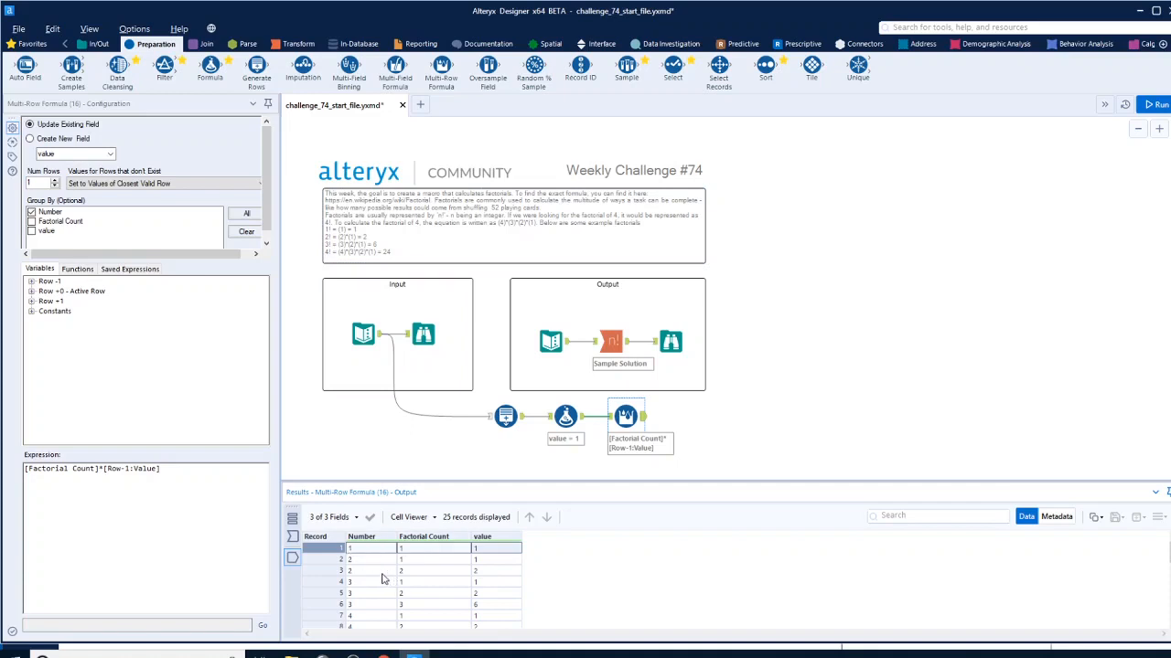
left_click(490, 571)
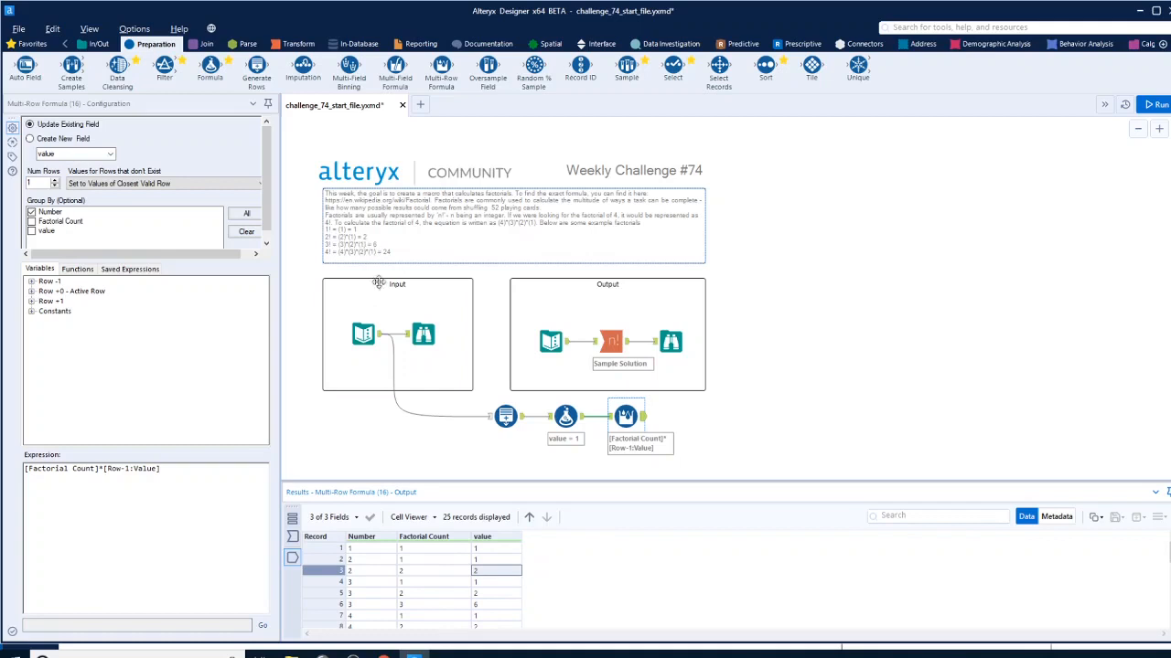
left_click(495, 605)
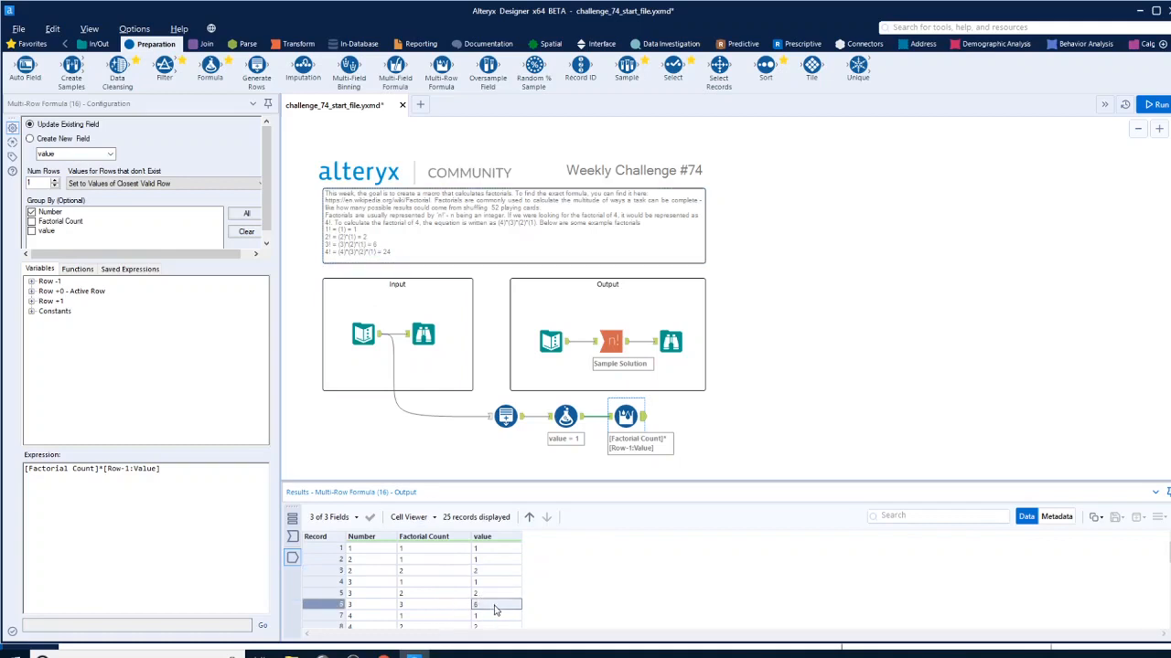
scroll(490, 585, "down", 3)
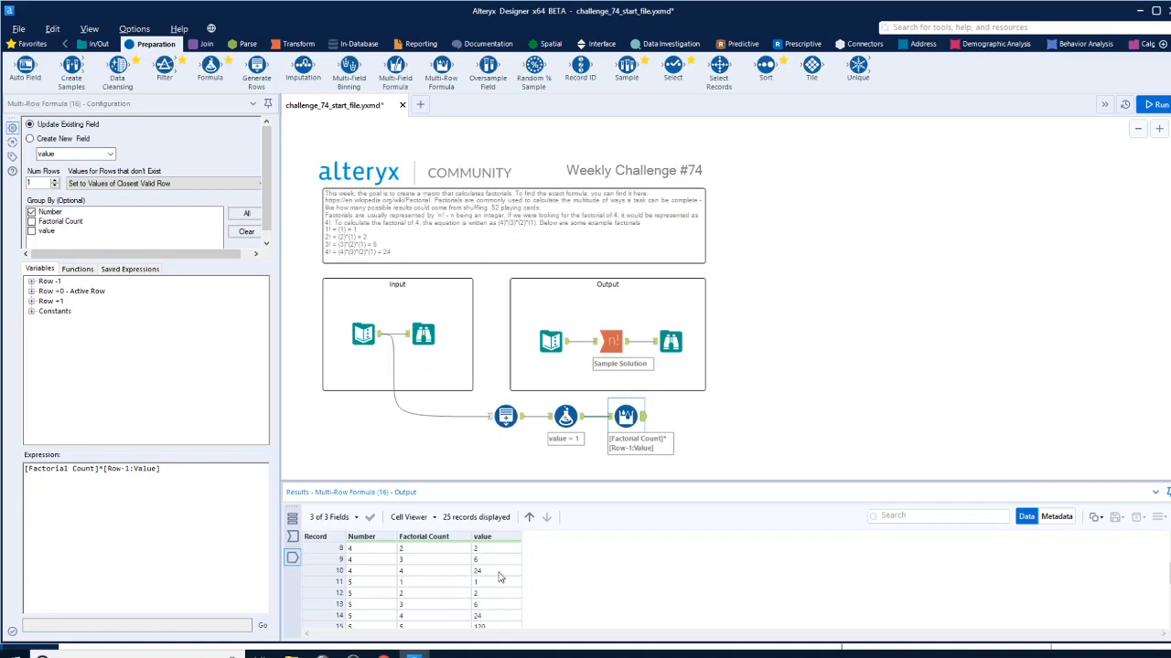
left_click(500, 575)
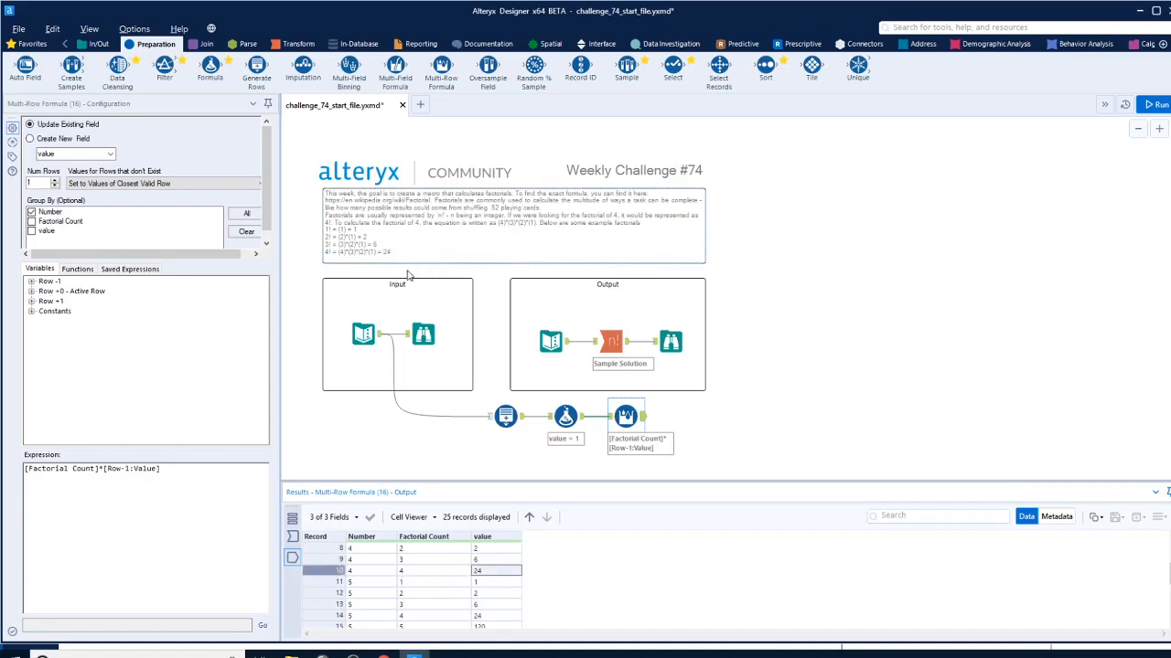
scroll(495, 590, "down", 4)
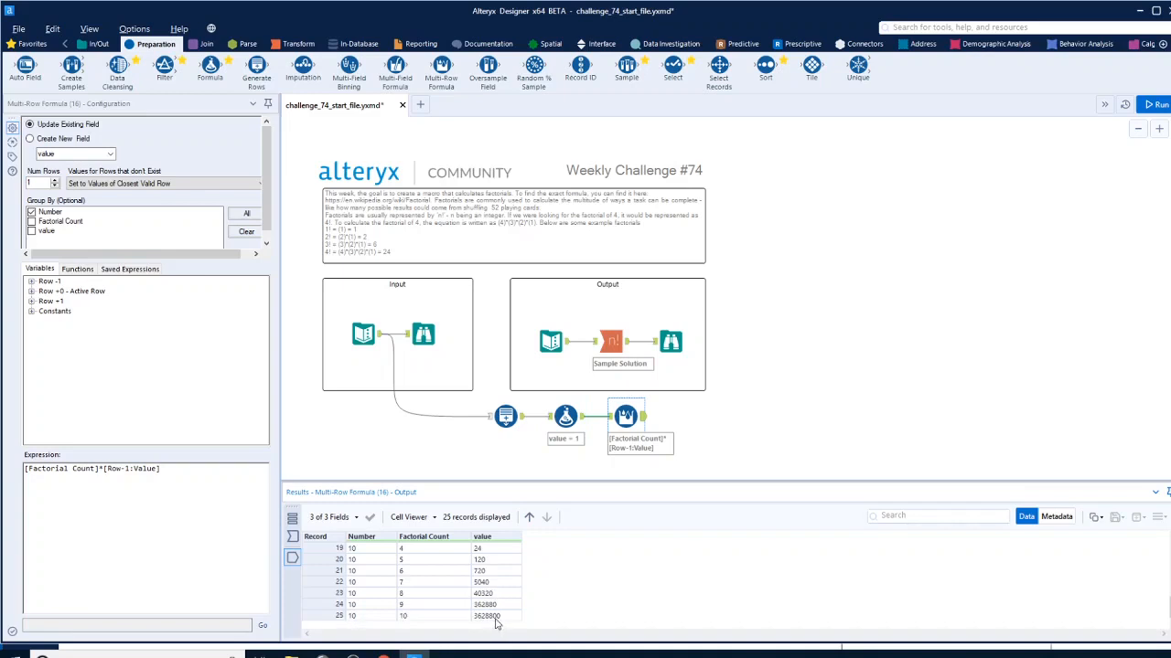
left_click(499, 618)
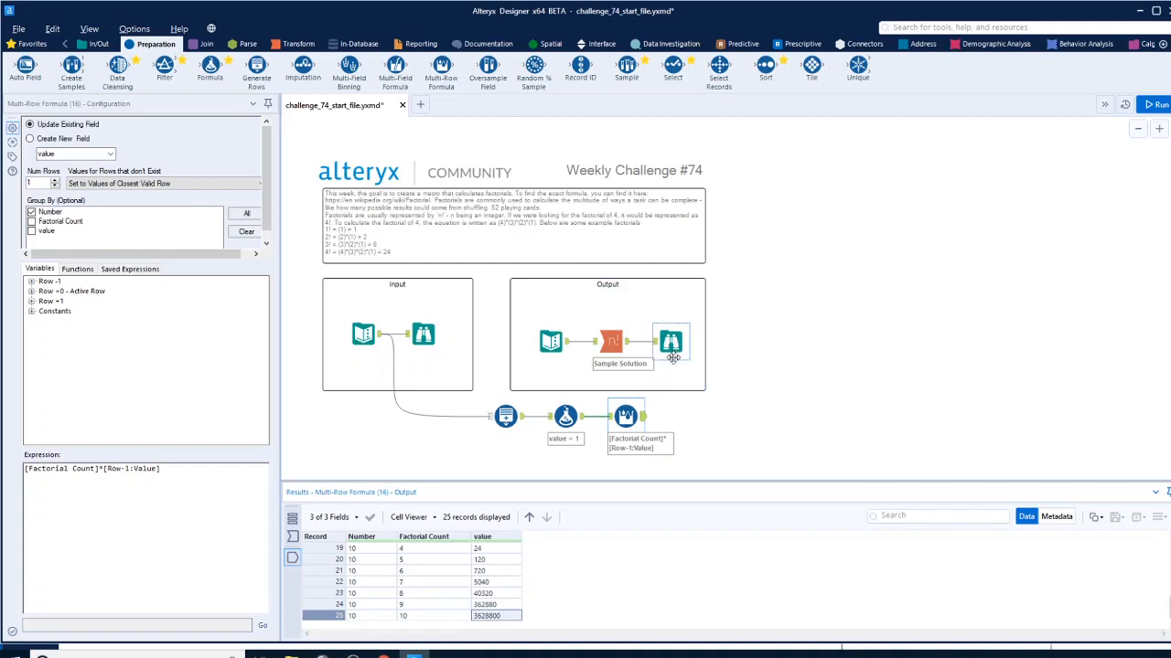
Add a Summarize tool after the Multi-Row Formula, grouping by Number and taking the Max of value
left_click(299, 44)
left_click_drag(212, 69, 718, 418)
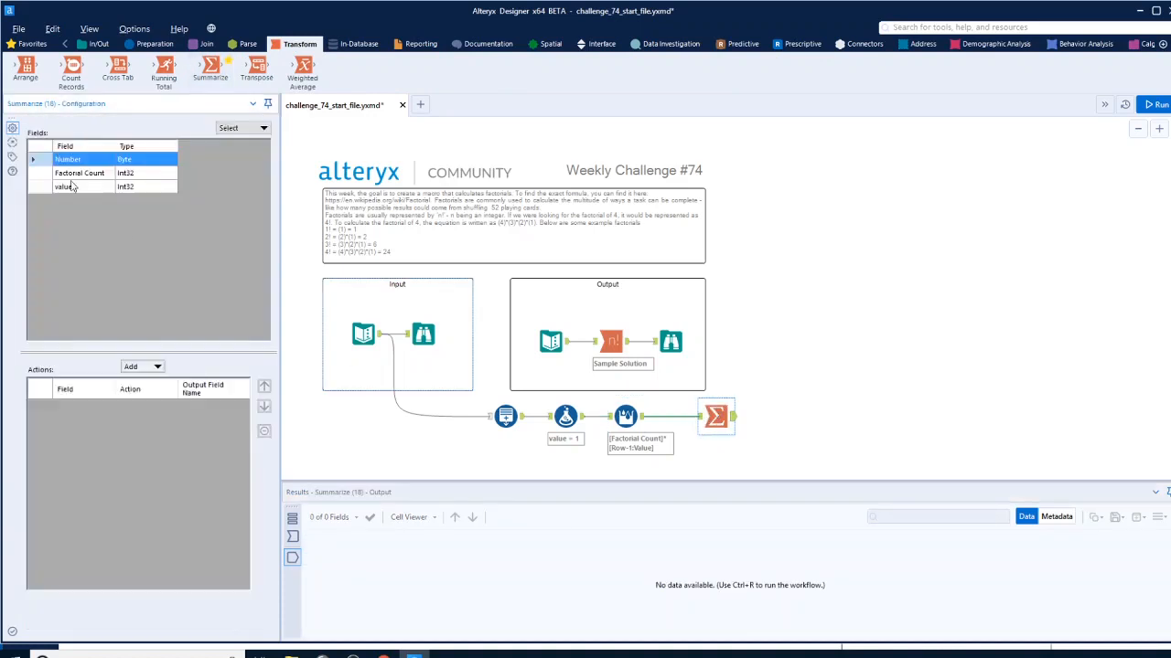
left_click(156, 367)
left_click(161, 386)
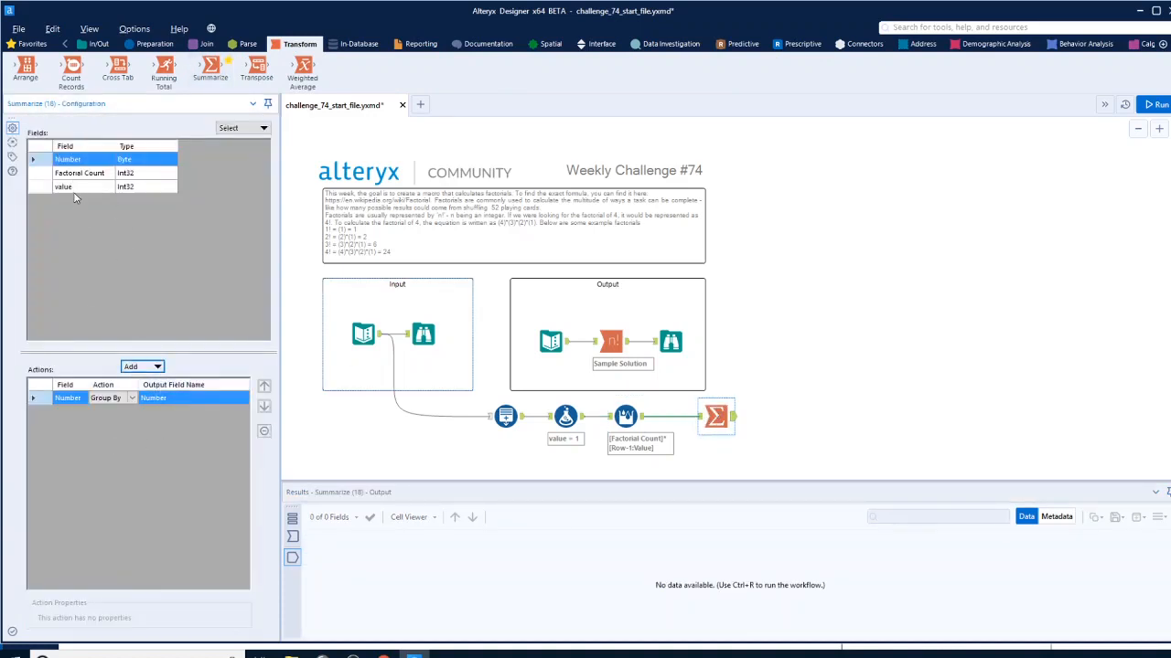
left_click(73, 187)
left_click(151, 367)
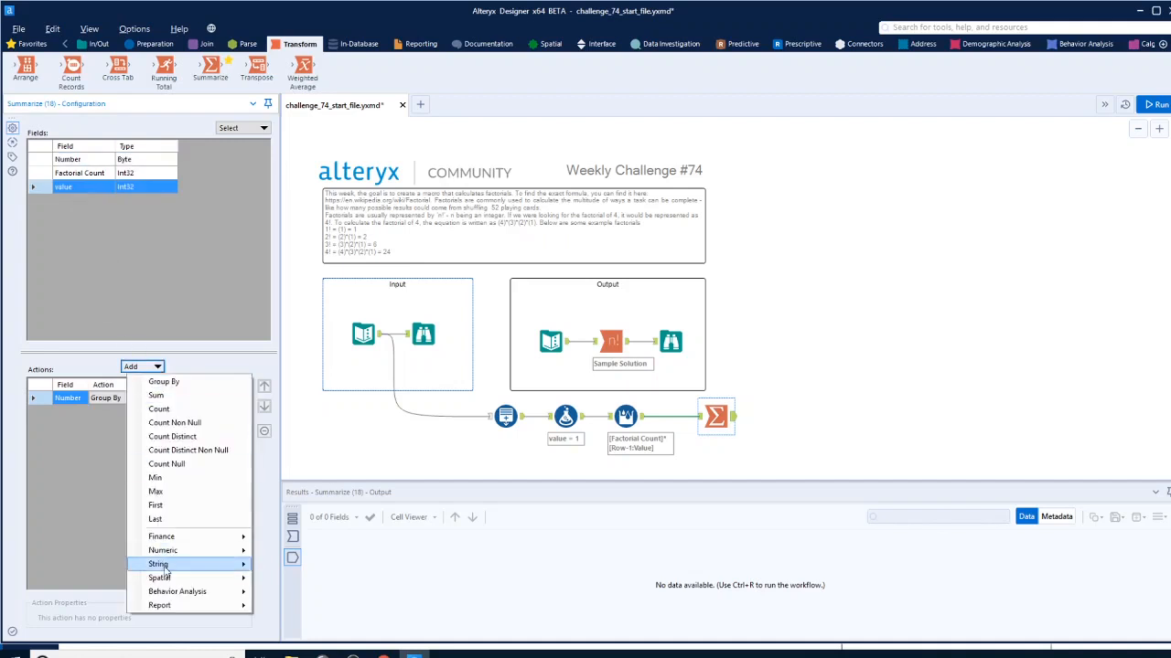
left_click(157, 483)
left_click(114, 412)
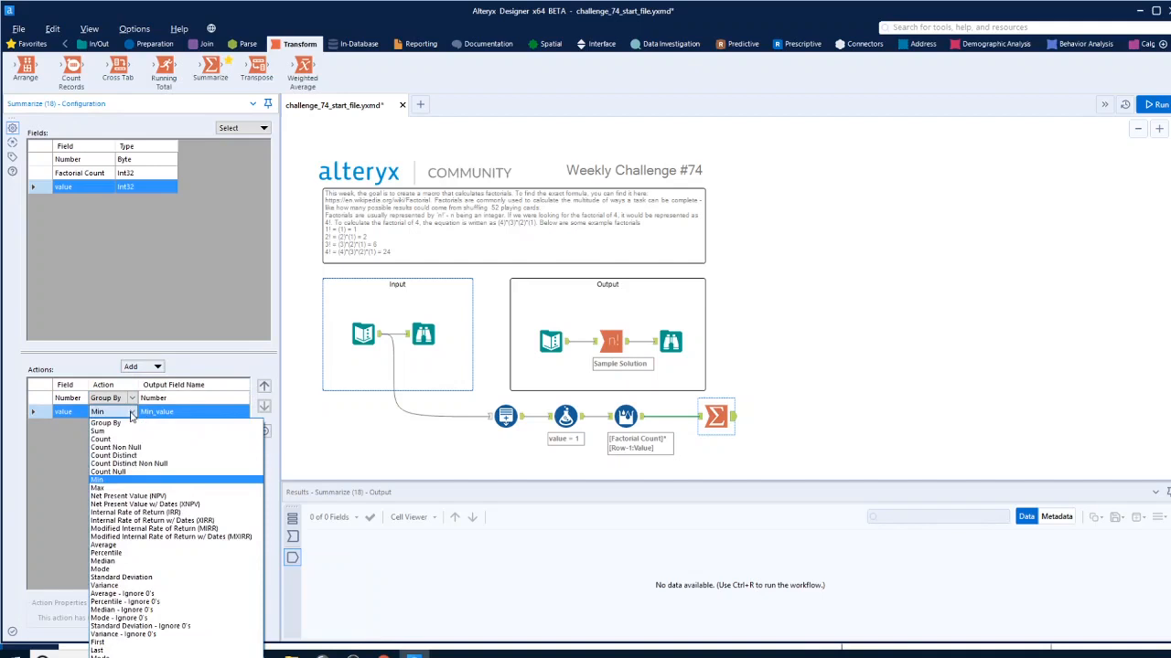
left_click(101, 488)
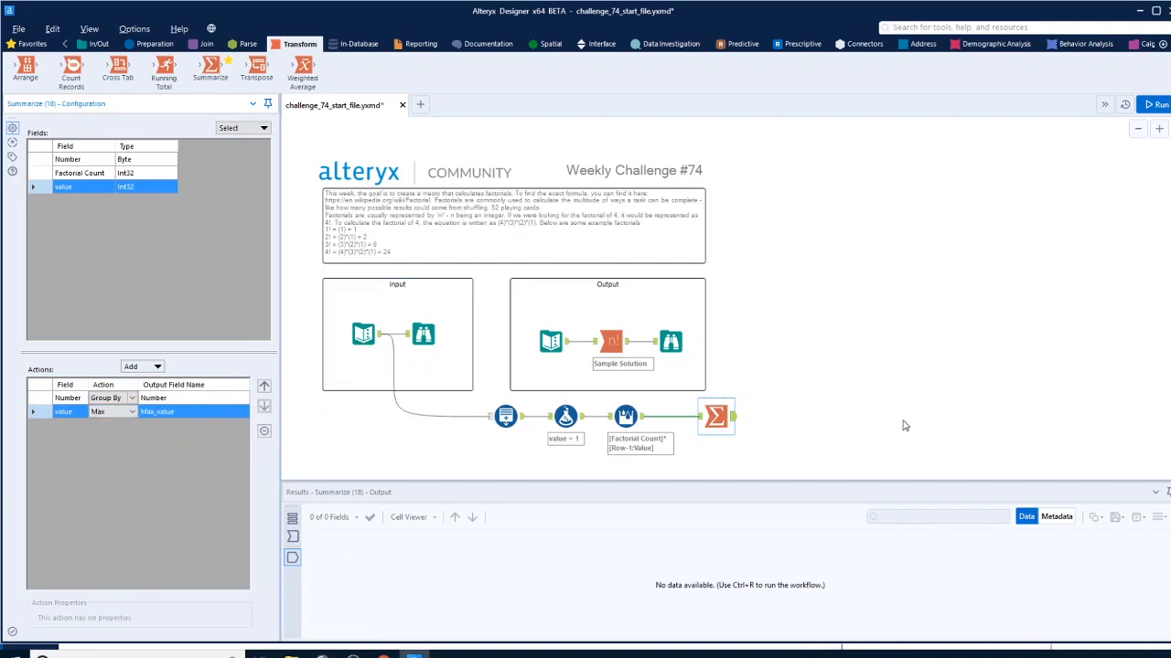
Rename the Summarize tool's Max output field as "Factorial", matching the field name in the sample solution's output
left_click(904, 425)
left_click(710, 411)
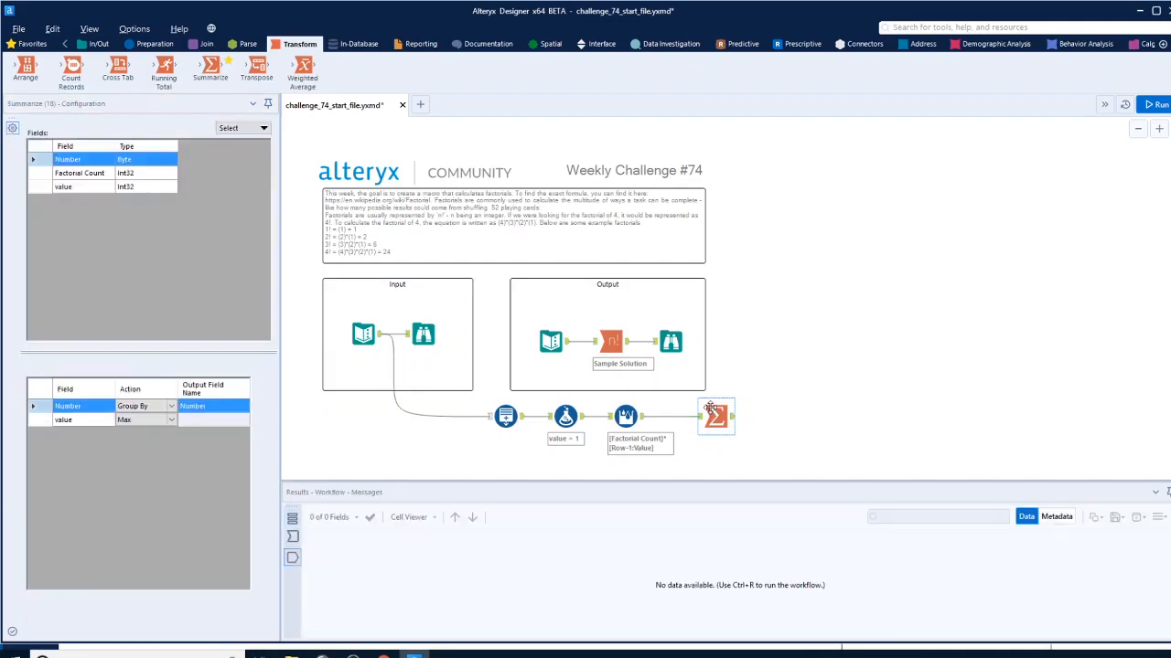
left_click(228, 421)
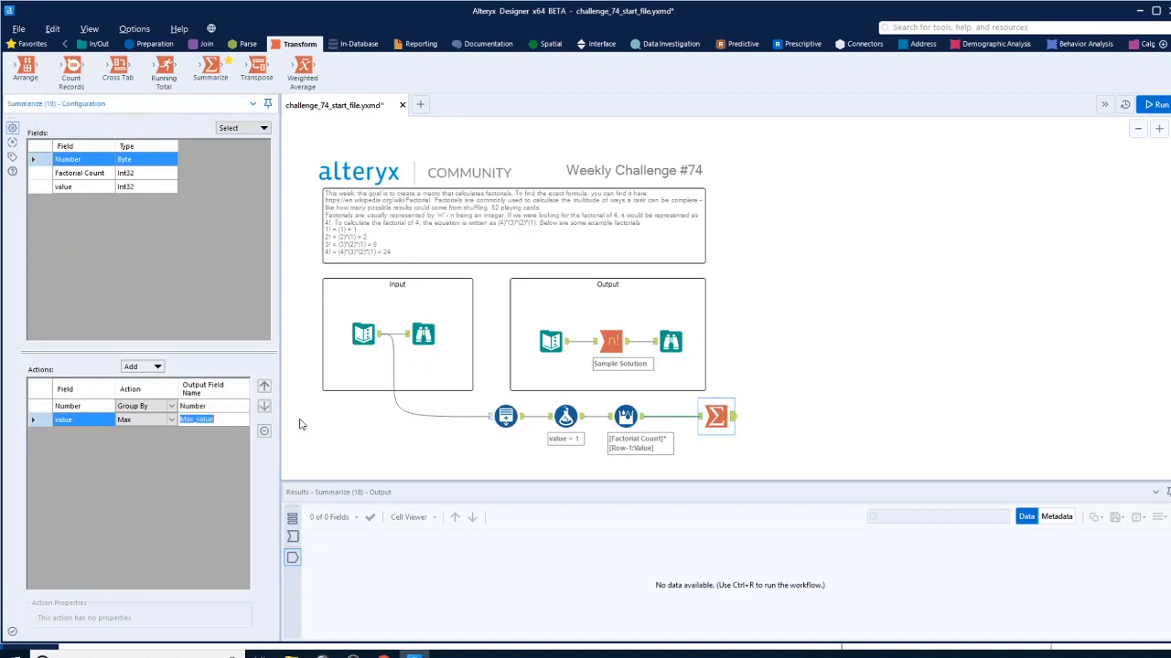
left_click(669, 344)
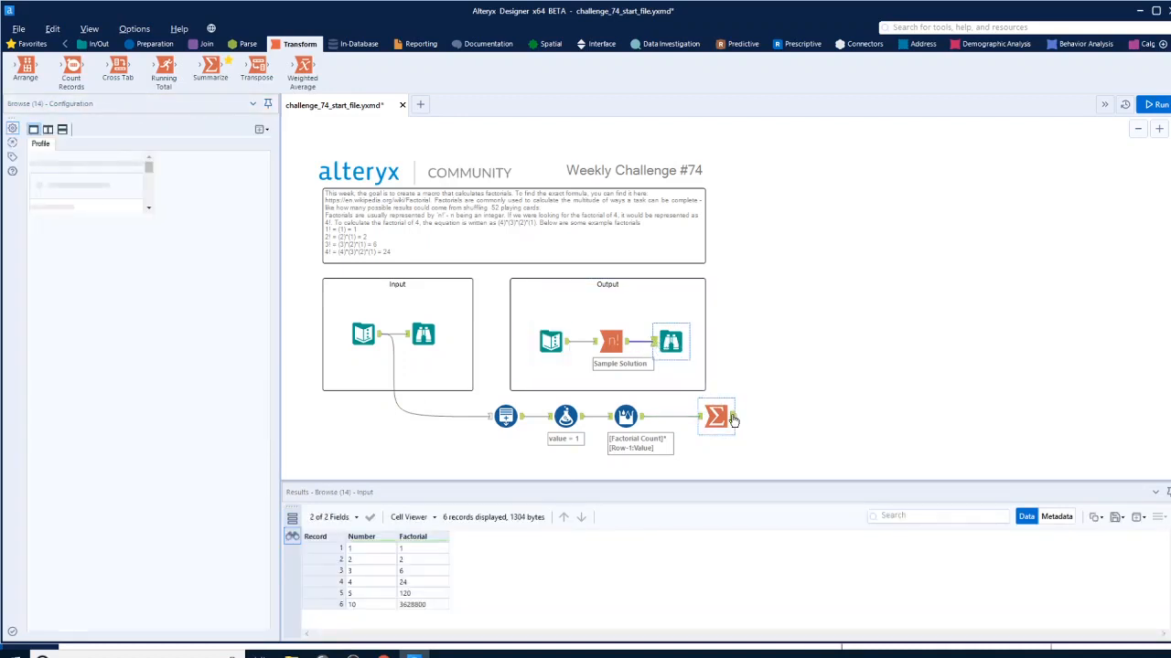
left_click(730, 418)
left_click(222, 421)
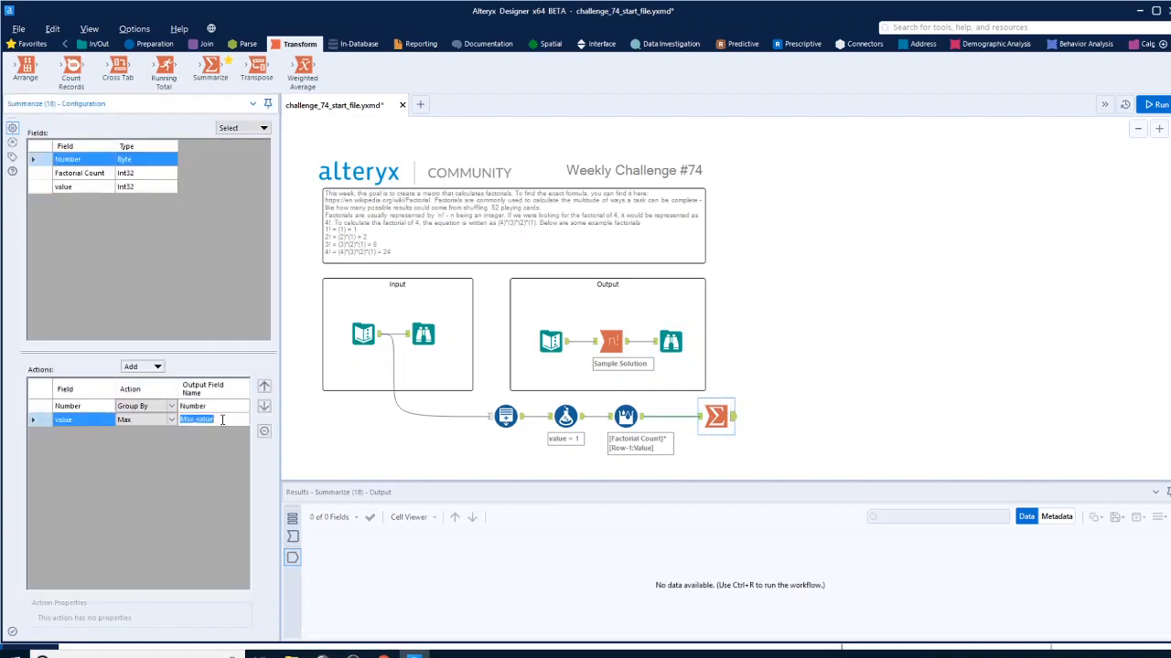
type("Factorial")
left_click(1007, 344)
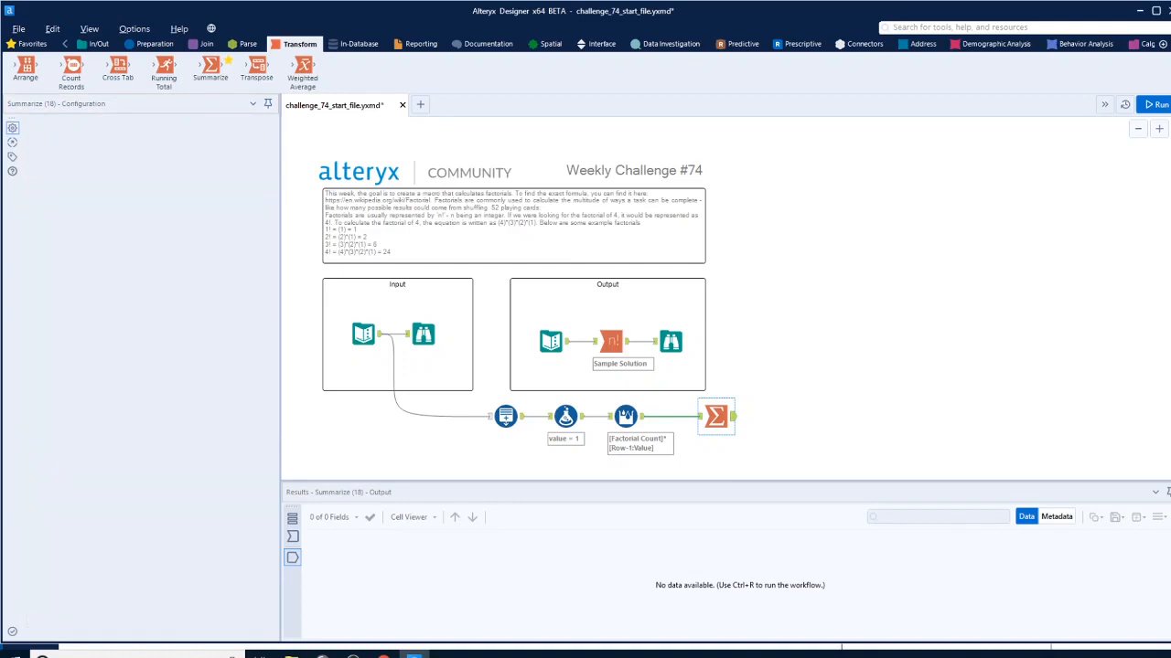
Run the workflow and compare the Summarize output with the sample solution's results
key("ctrl+r")
key("ctrl+r")
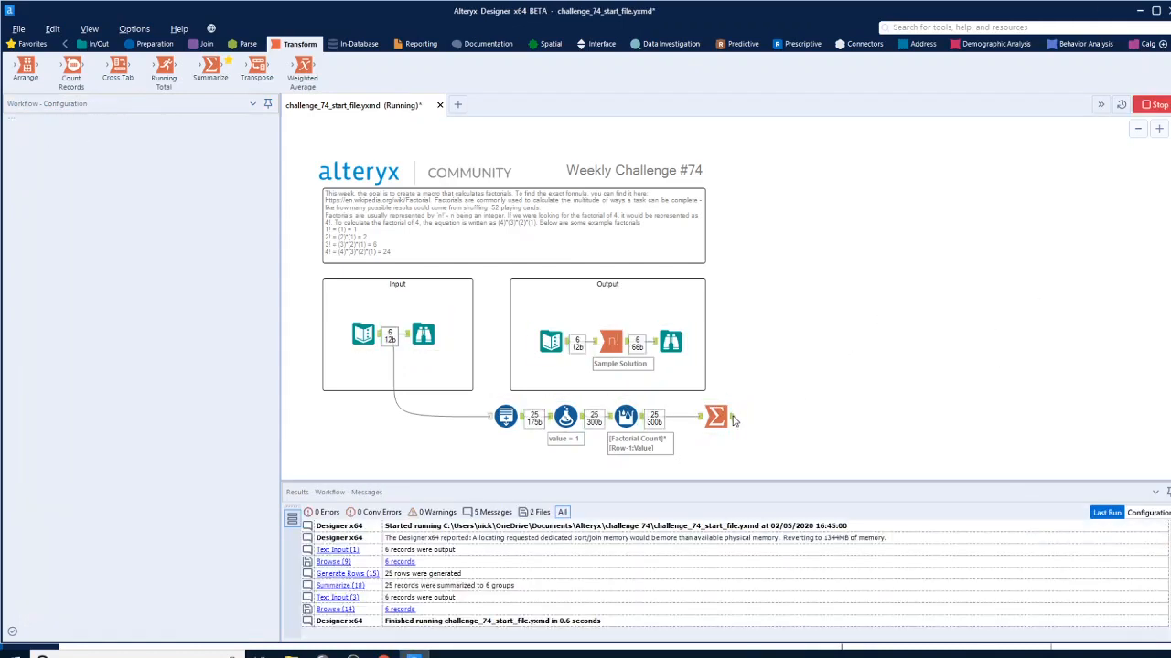
left_click(721, 417)
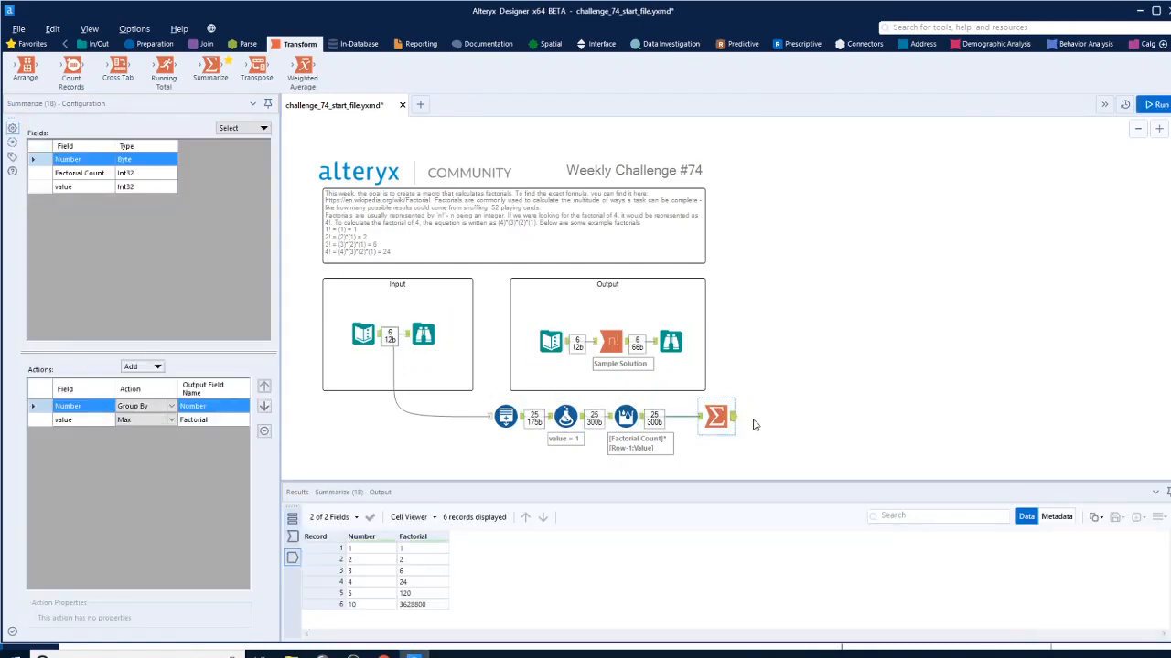
left_click(675, 342)
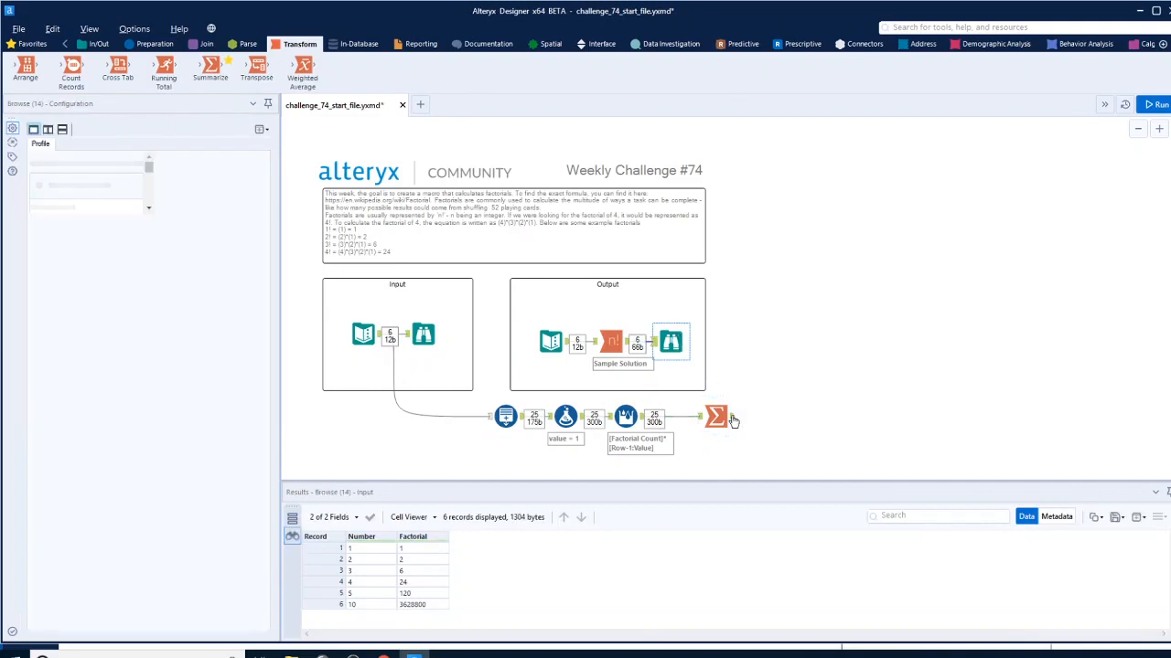
left_click(728, 418)
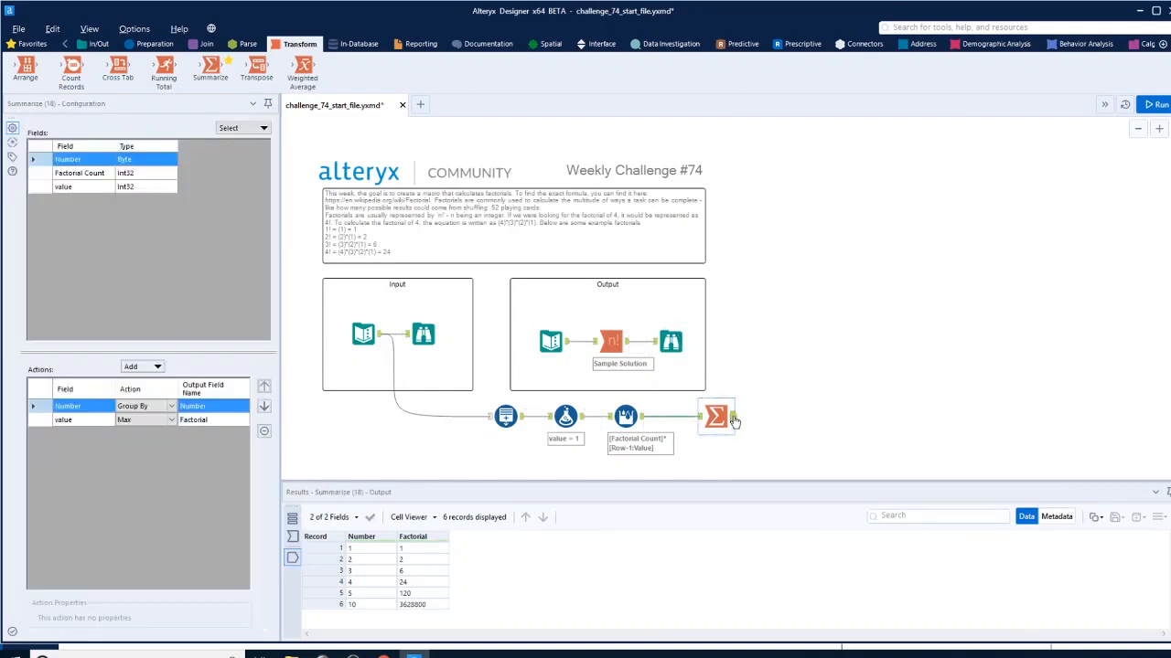
Copy the Generate Rows, Formula, Multi-Row Formula and Summarize tools into a new workflow
left_click_drag(772, 465, 479, 408)
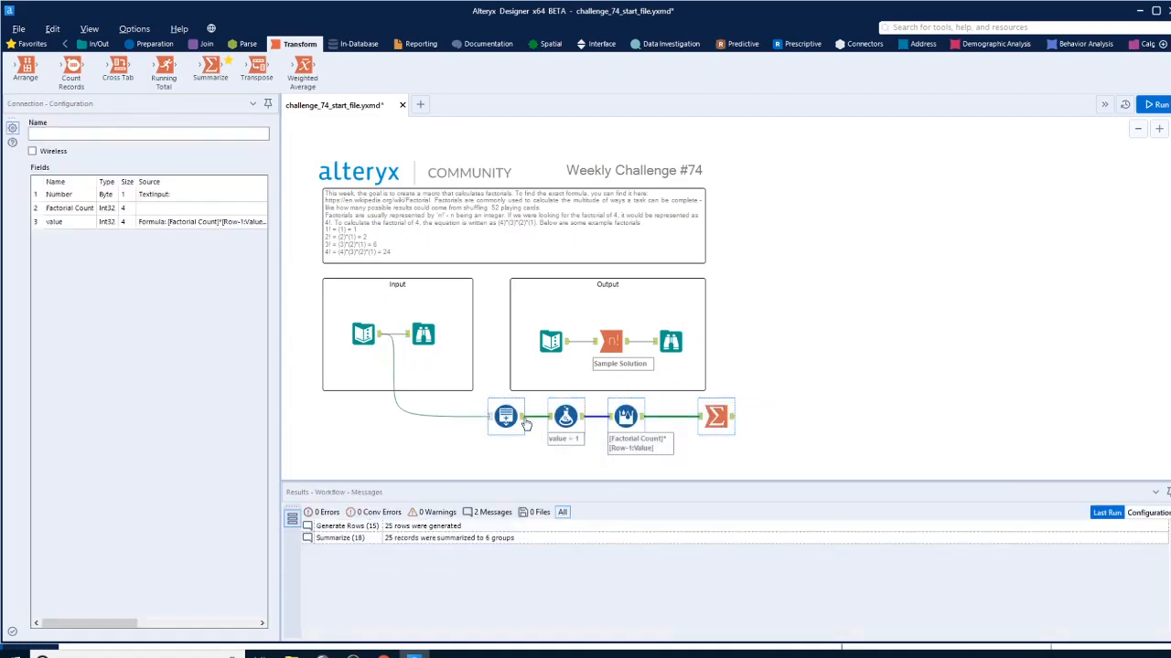
left_click(422, 105)
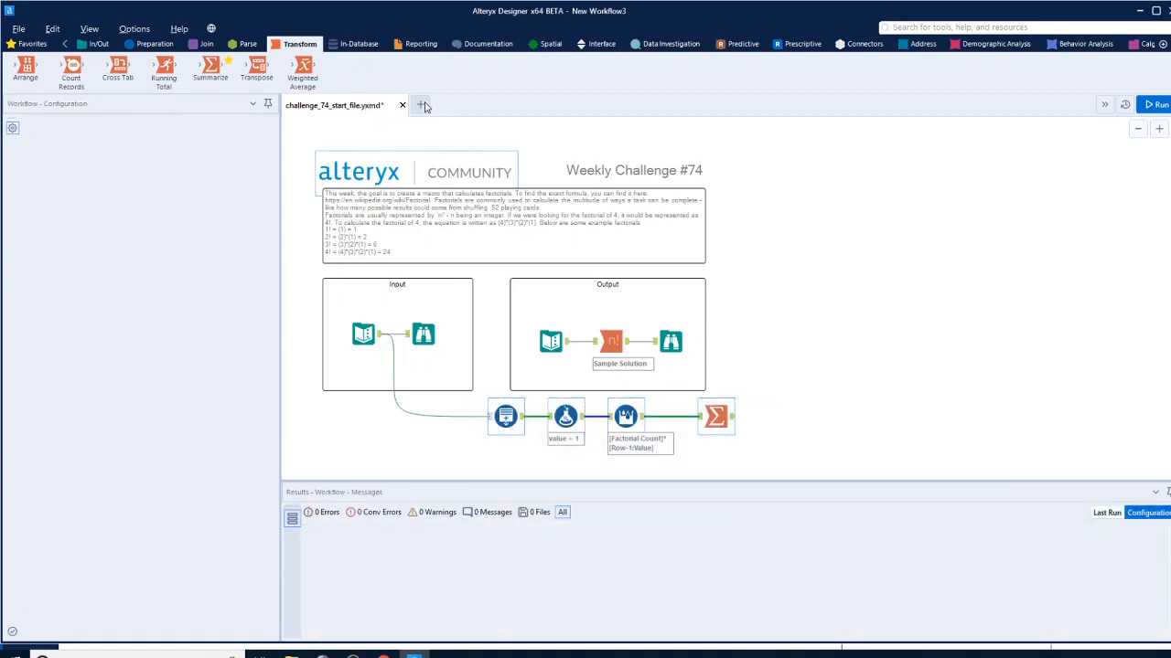
right_click(526, 226)
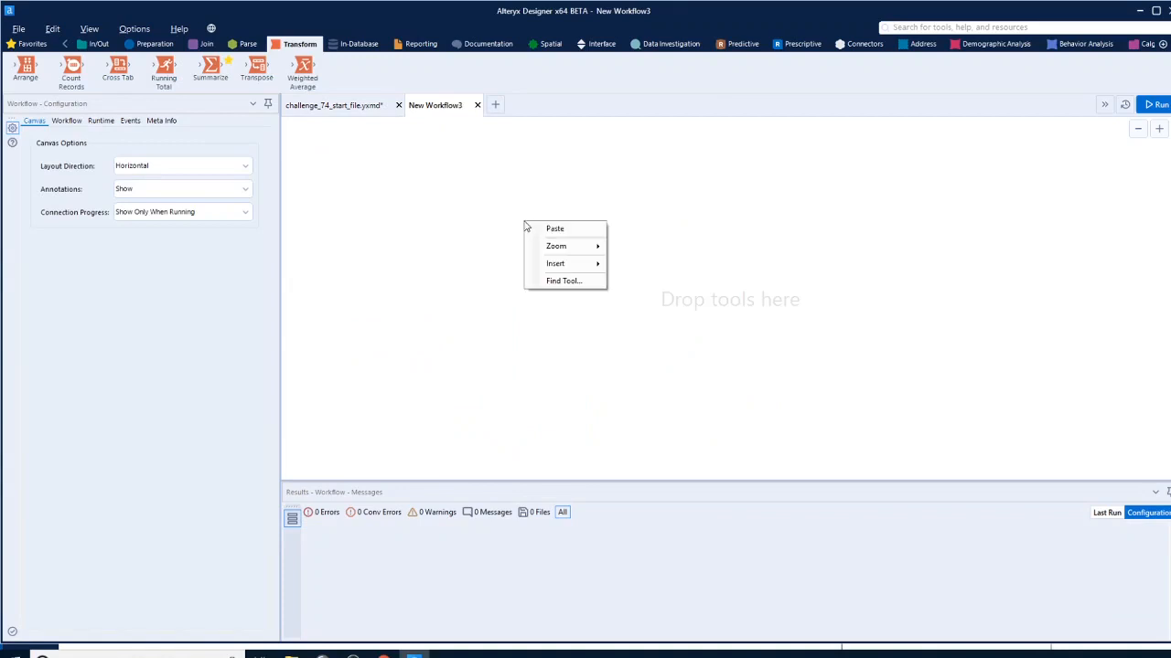
left_click(554, 230)
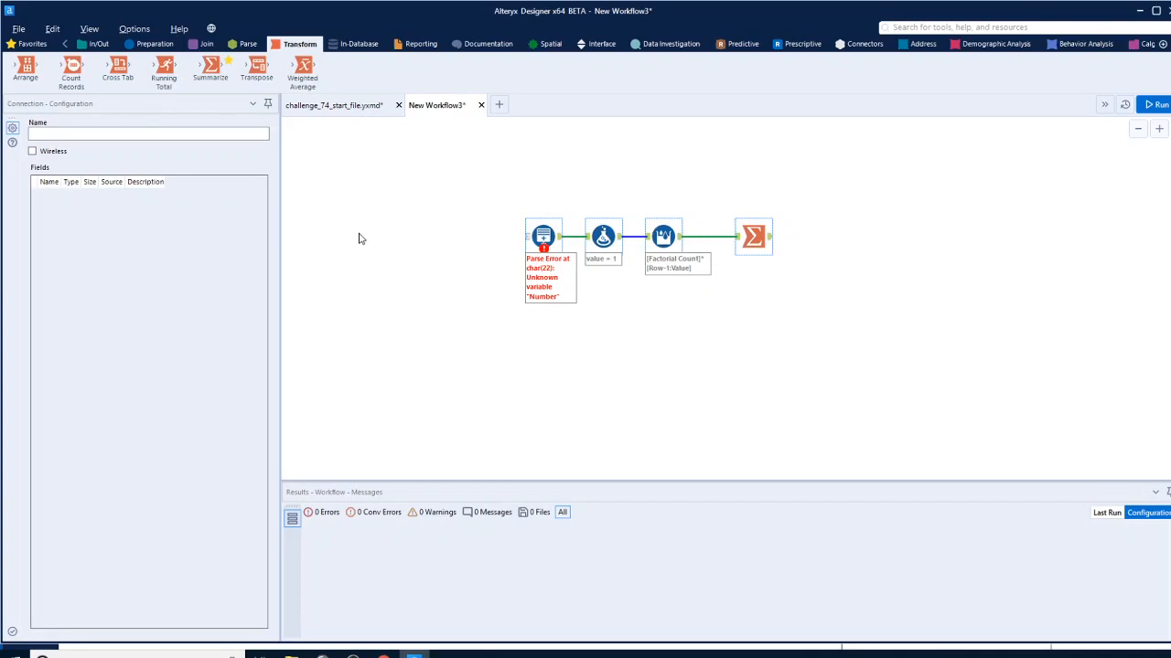
Add a Macro Input tool before Generate Rows and a Macro Output tool connected after Summarize
left_click(383, 44)
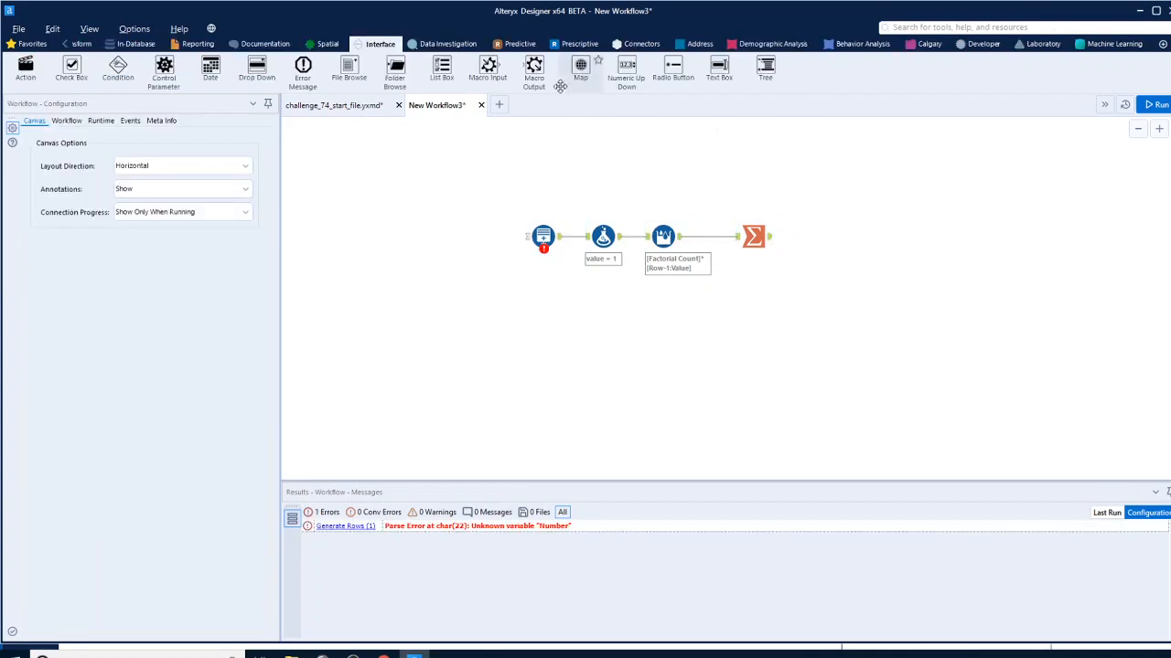
left_click_drag(485, 71, 445, 237)
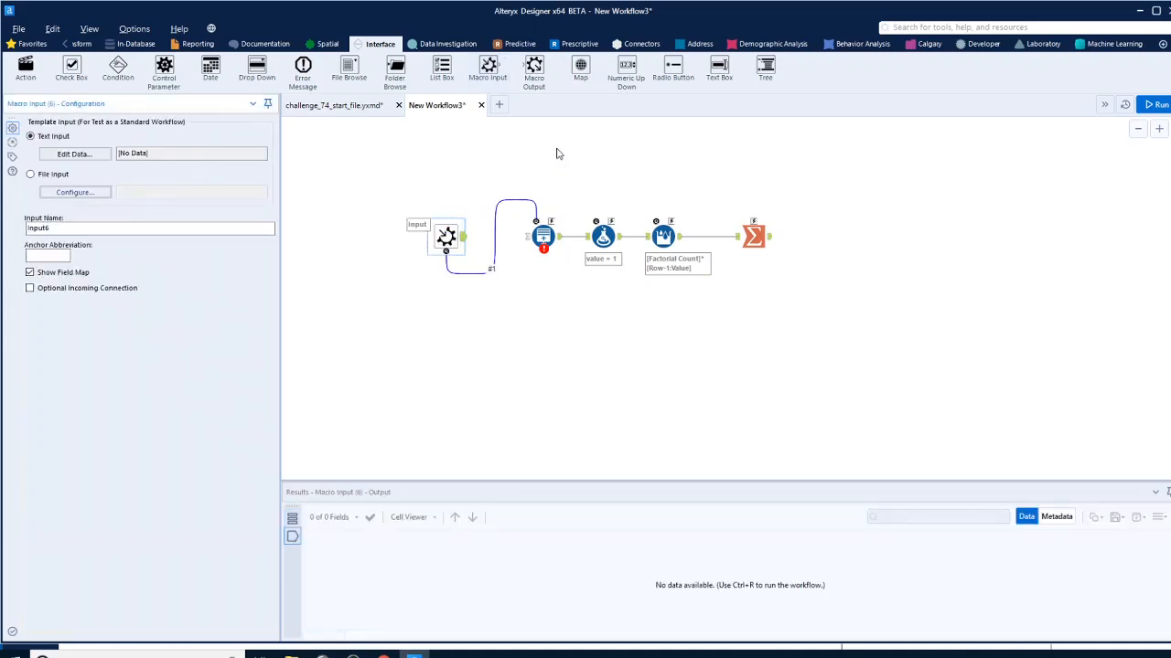
left_click_drag(535, 78, 841, 256)
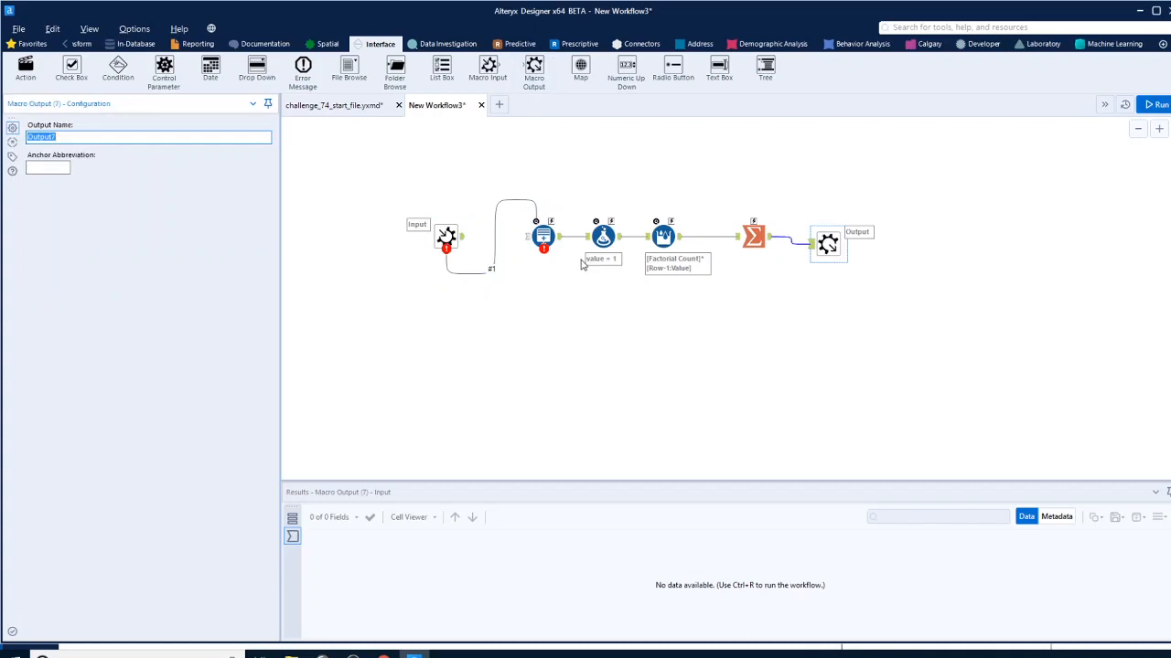
Copy the first three Number records with headers from the input Browse results in challenge_74_start_file.yxmd
left_click(447, 236)
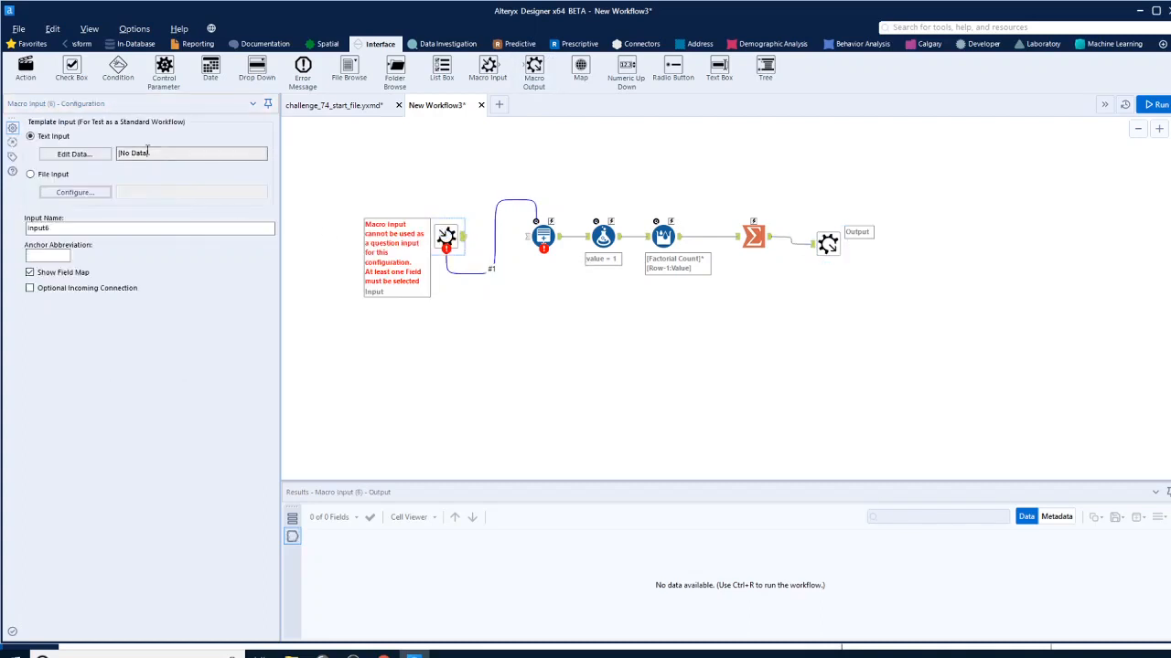
left_click(331, 105)
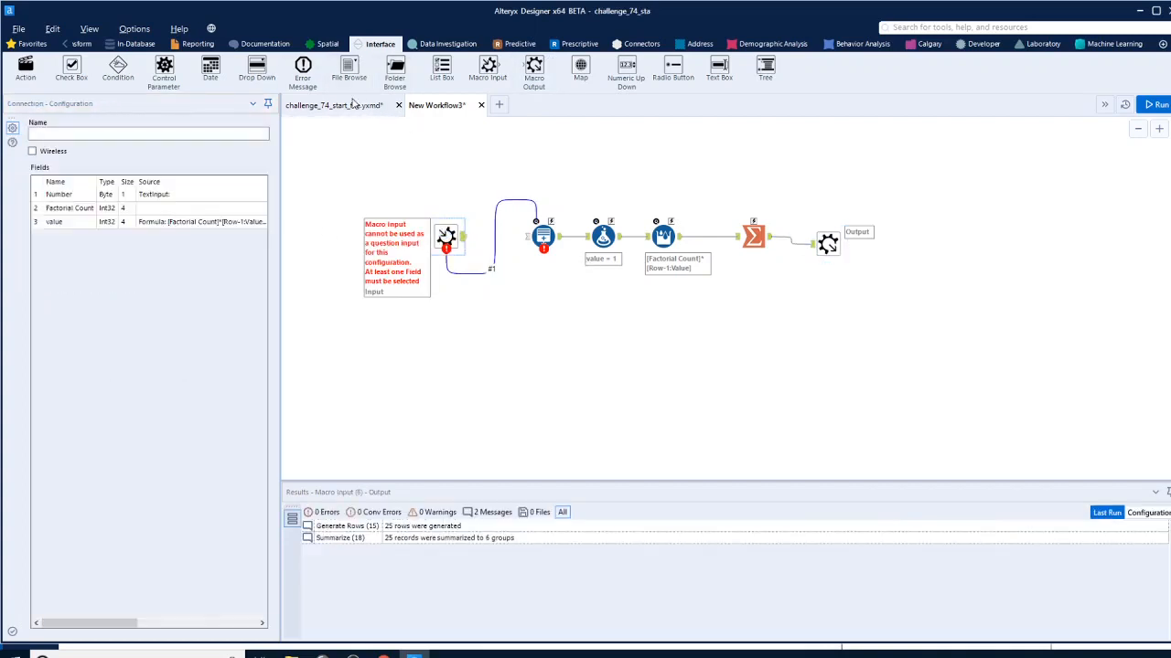
left_click(430, 325)
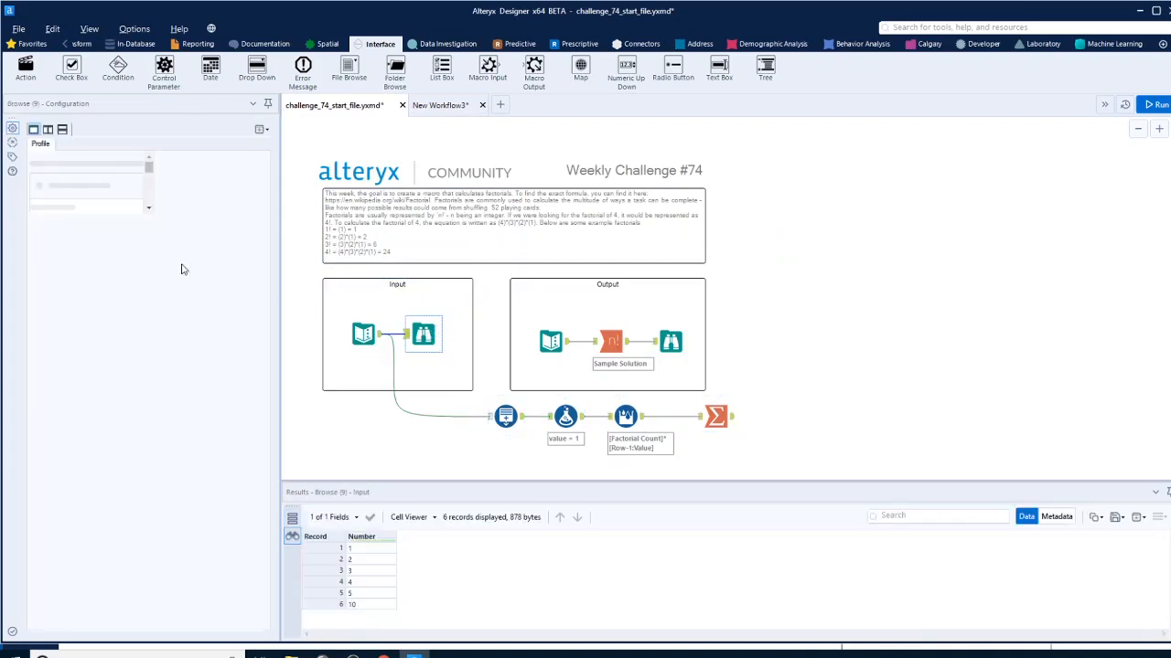
left_click_drag(382, 571, 382, 549)
right_click(382, 548)
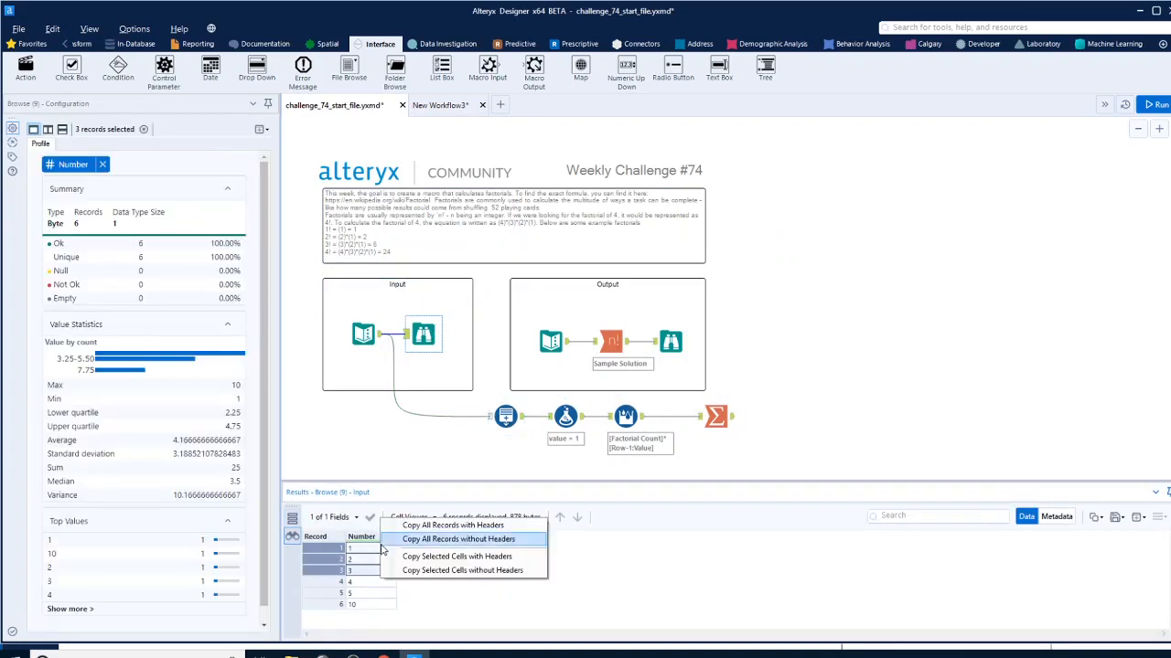
left_click(459, 557)
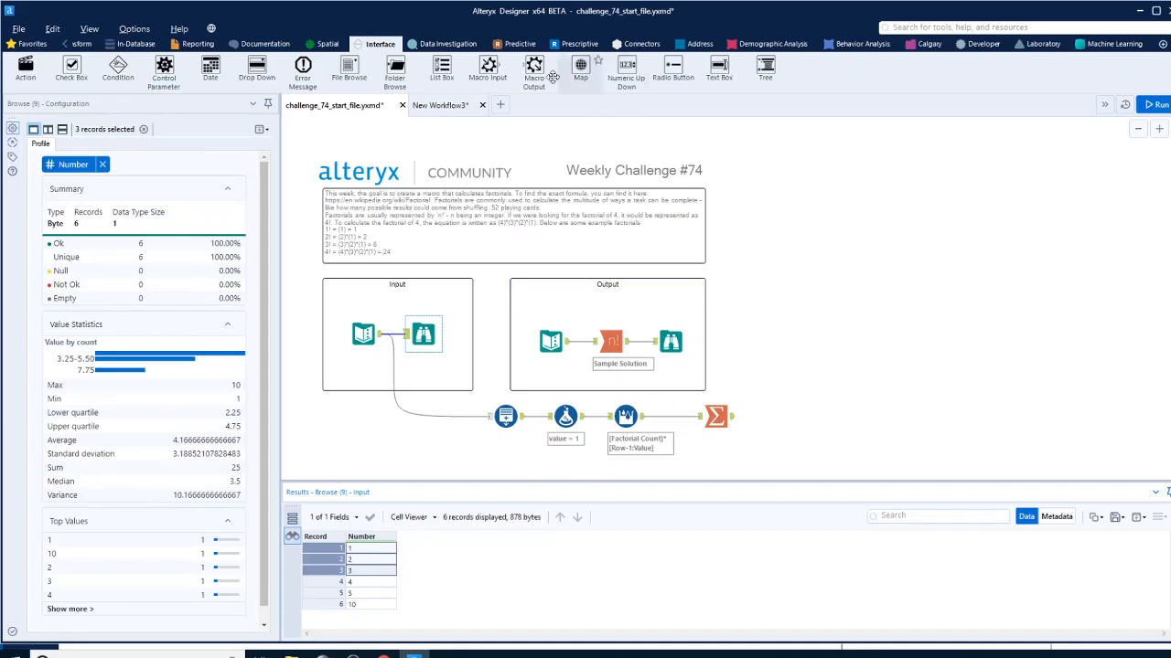
Paste the copied Number records into the Macro Input's text input data in the new workflow
left_click(440, 105)
left_click(75, 154)
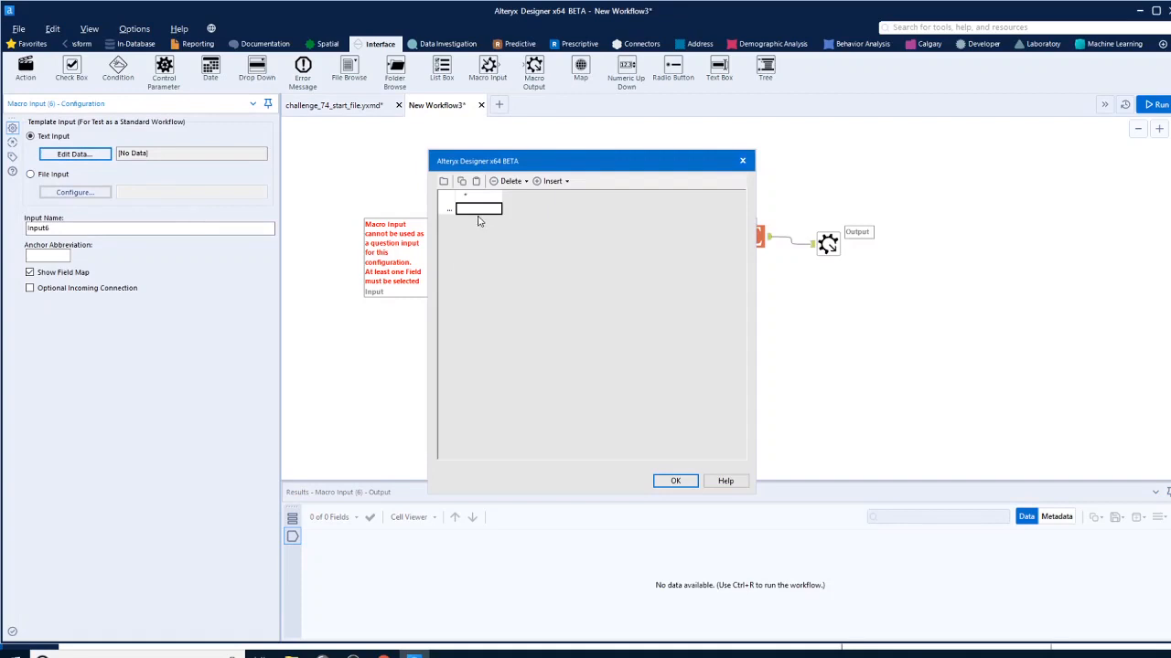
left_click(447, 197)
left_click_drag(448, 199, 462, 193)
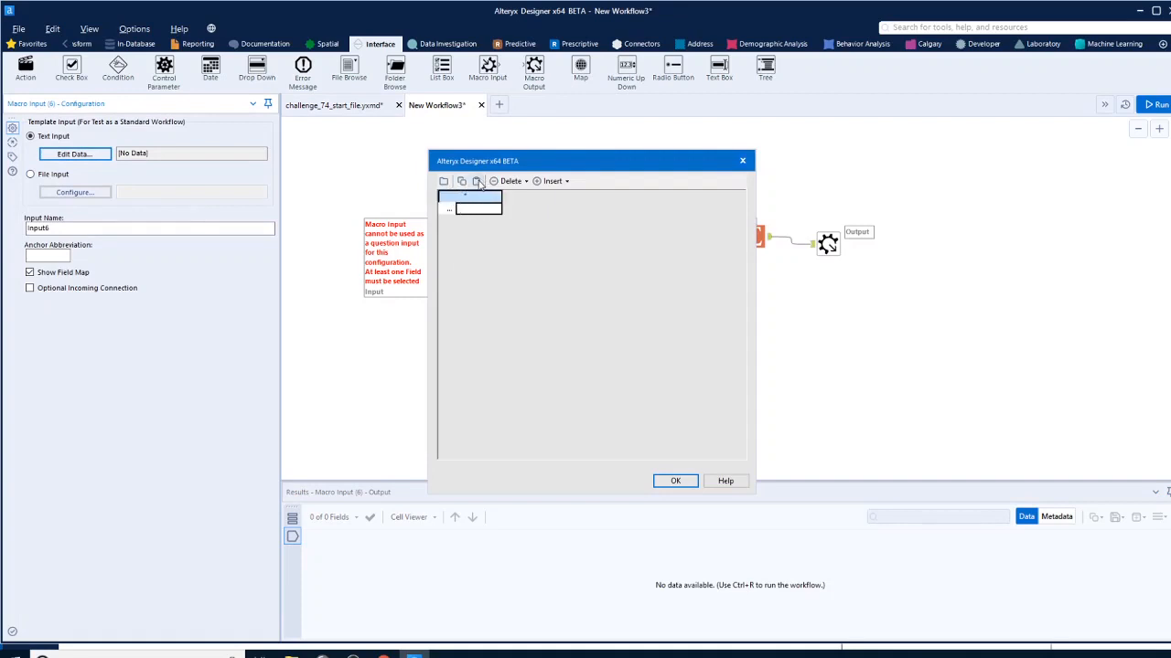
left_click(476, 181)
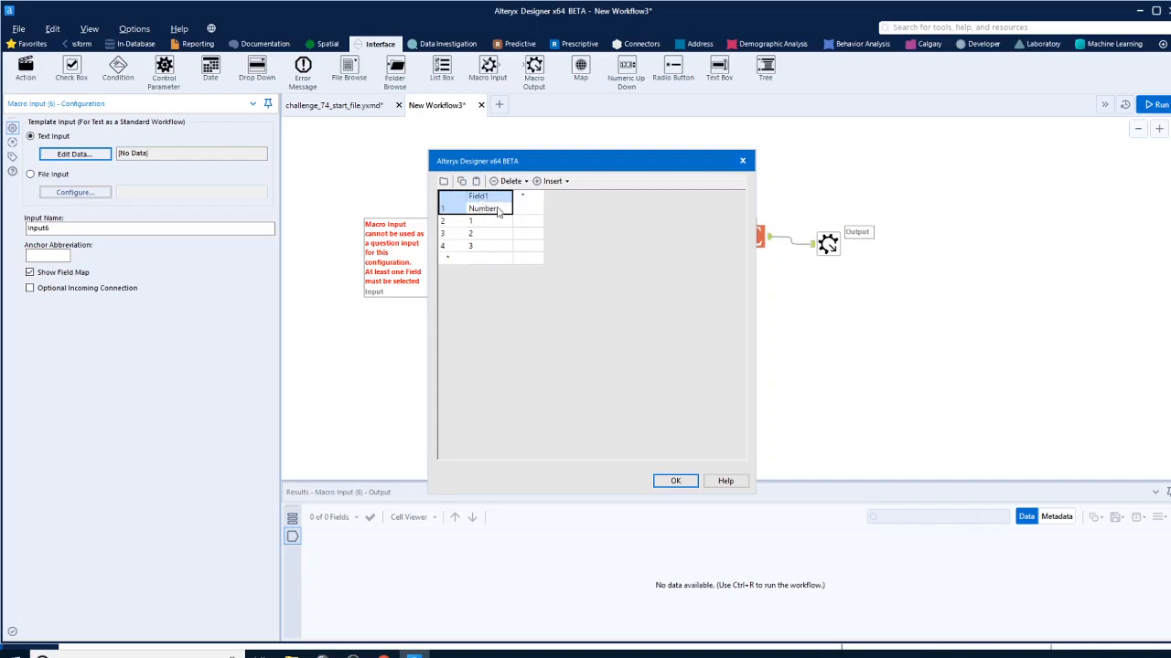
Rename the template data's field as "Number" and delete the first row that holds the pasted header text
double_click(495, 198)
type("nu")
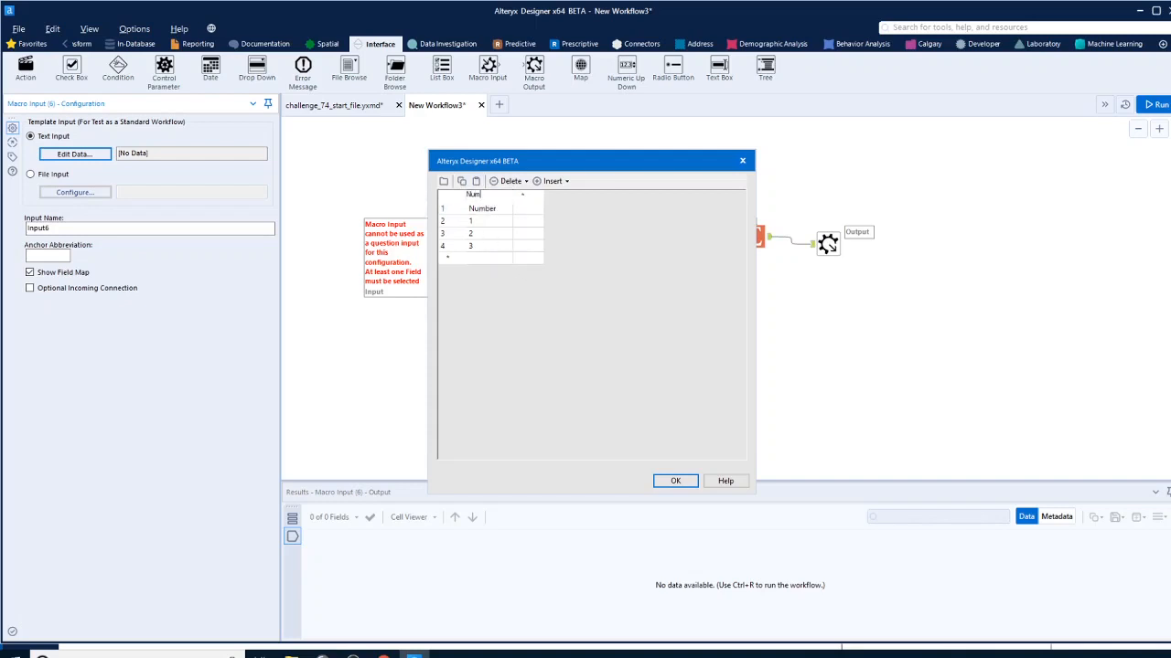
left_click(454, 211)
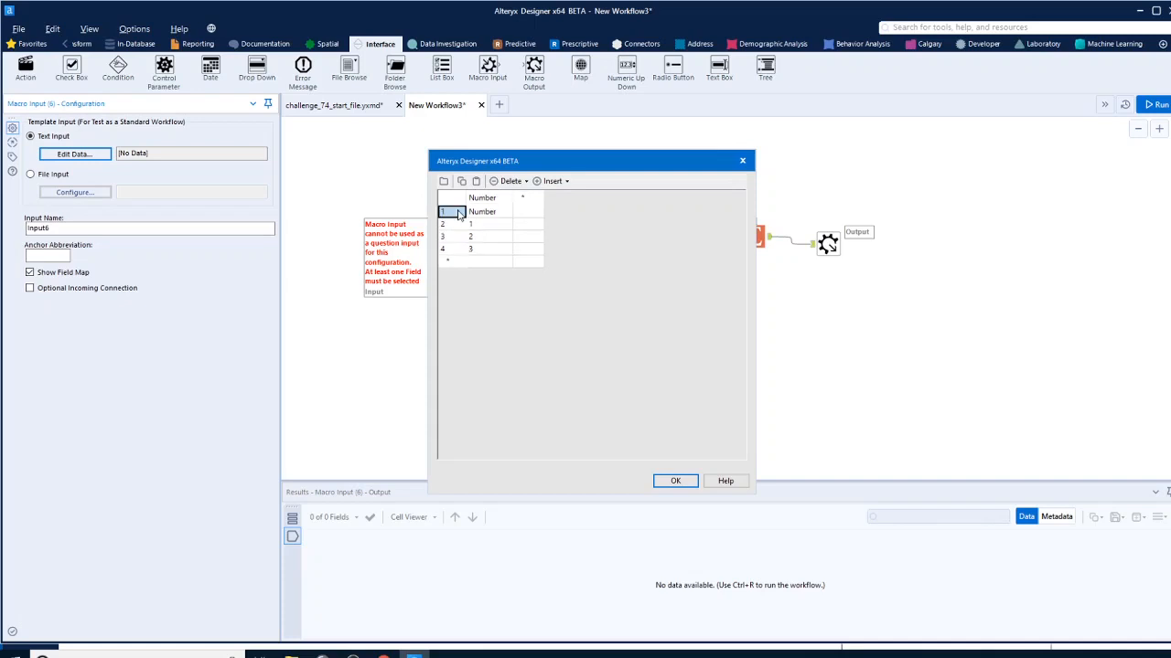
left_click(526, 181)
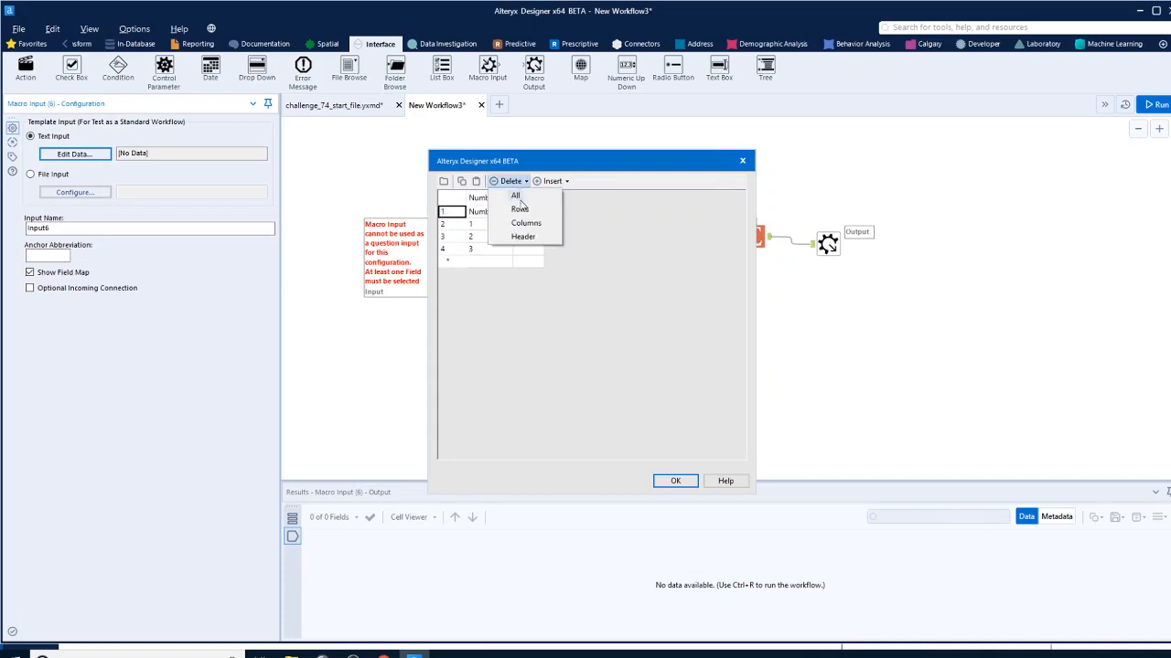
left_click(524, 212)
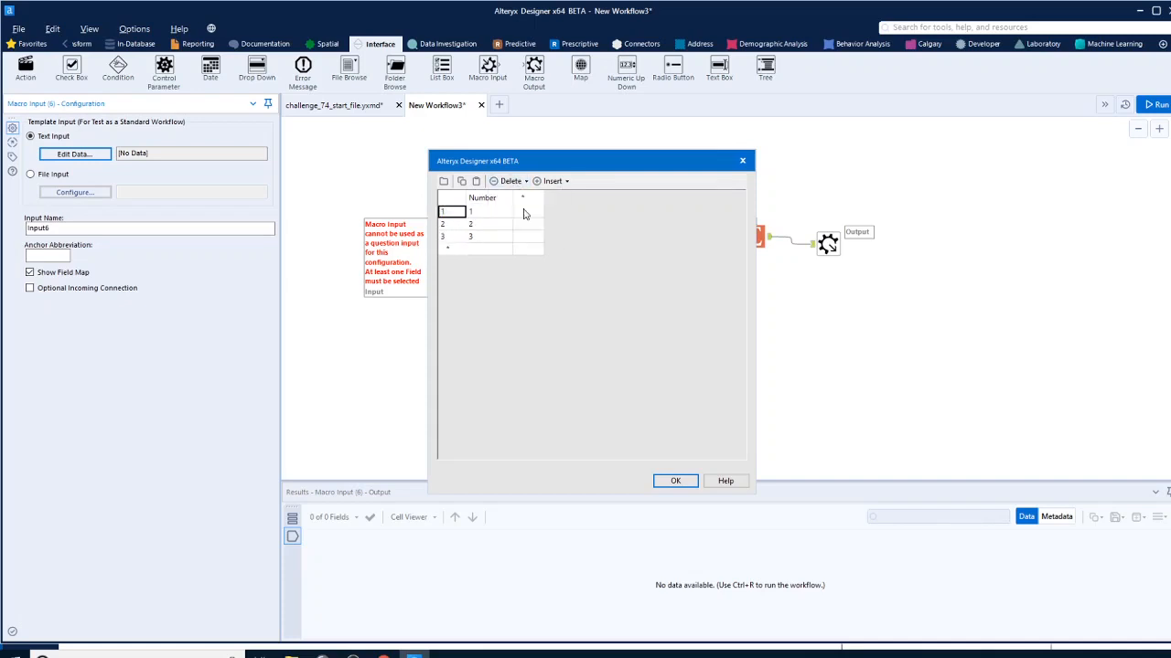
left_click(675, 482)
left_click(568, 313)
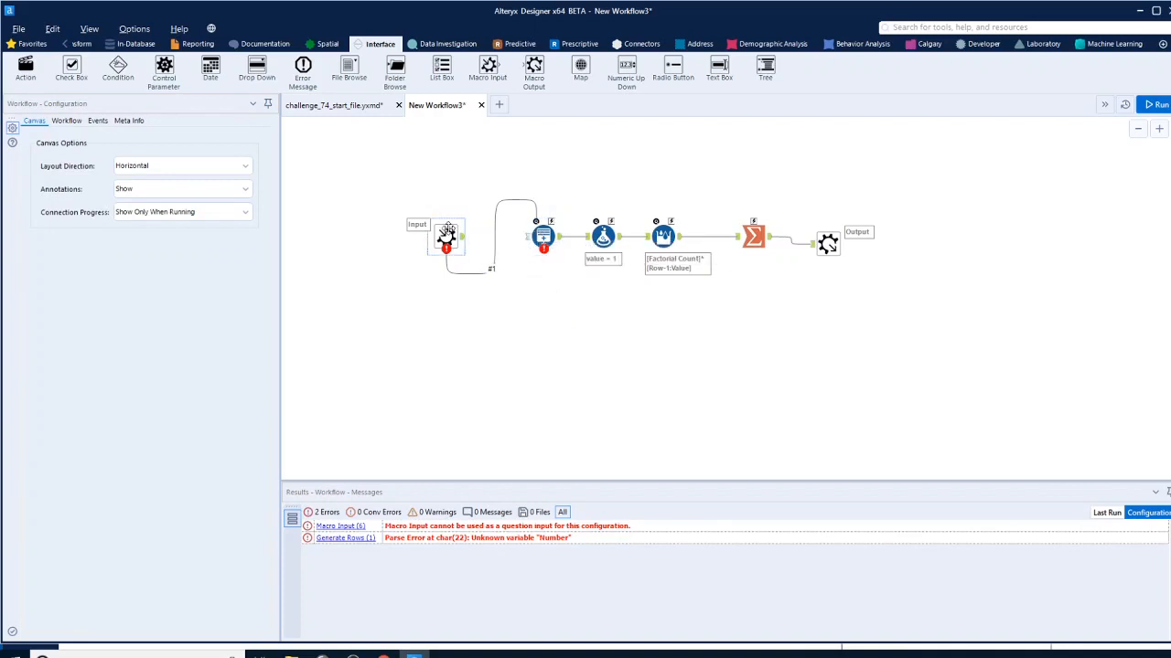
Remove the Generate Rows tool with its interface connection and link the Macro Input's output directly to the Formula tool
left_click(444, 229)
left_click_drag(441, 211, 439, 211)
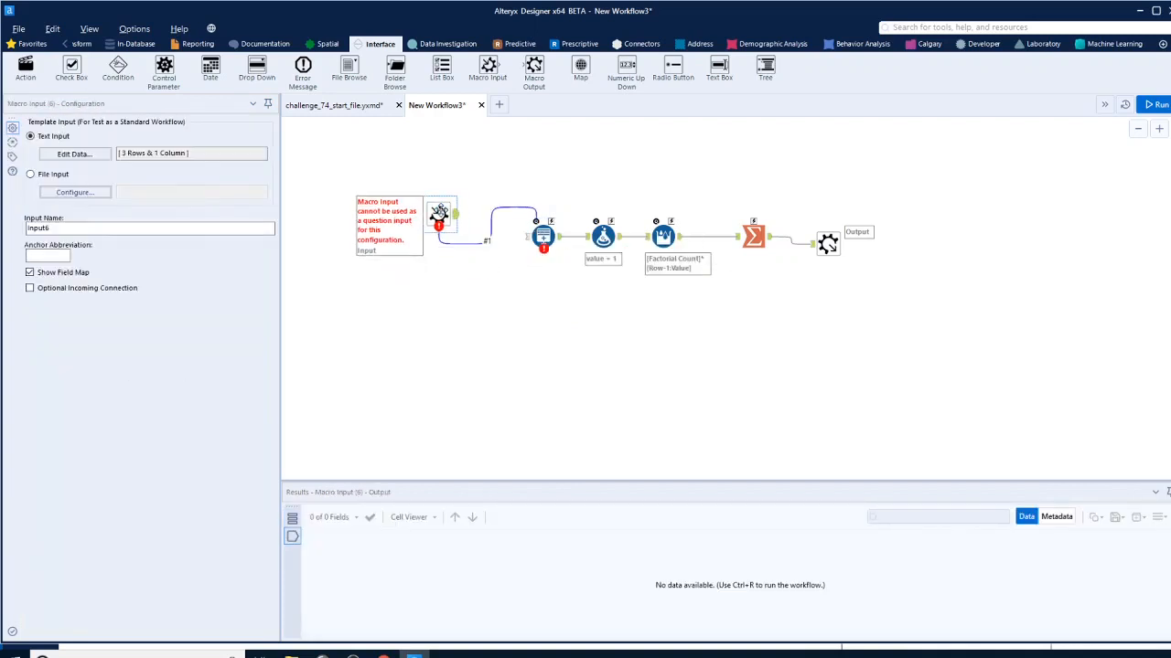
mouse_move(529, 211)
left_mouse_down()
mouse_move(521, 218)
mouse_move(536, 240)
mouse_move(603, 240)
left_mouse_up()
left_click(510, 214)
key("Delete")
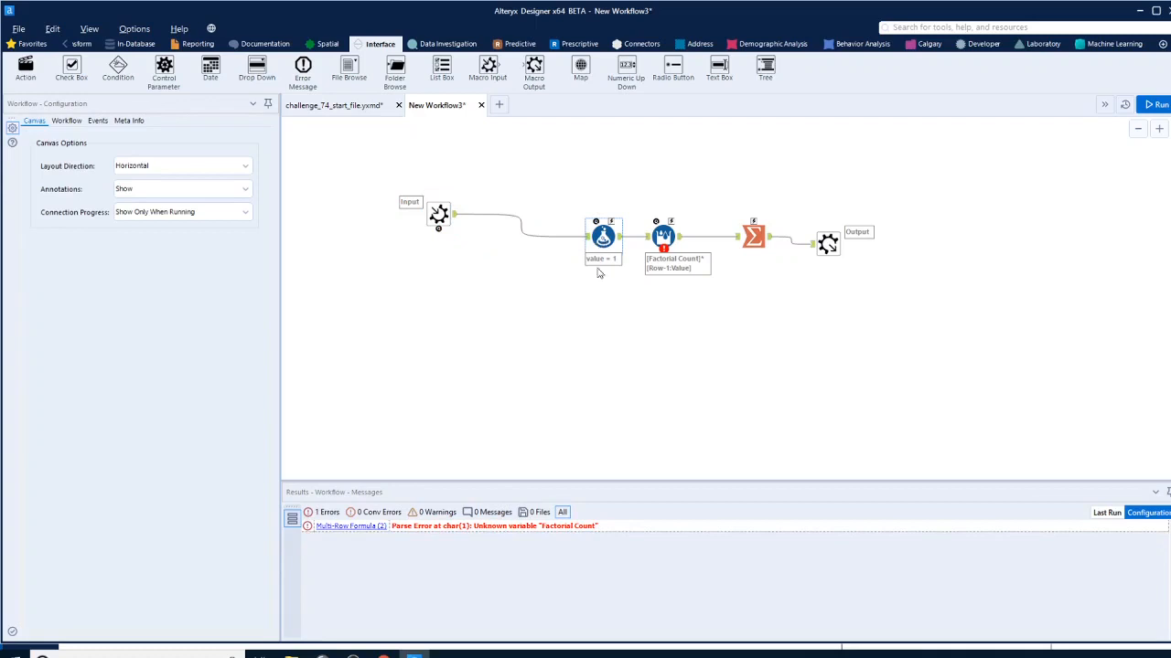
Copy the Generate Rows tool from challenge_74_start_file.yxmd and insert it between the Macro Input and Formula tools
left_click(662, 237)
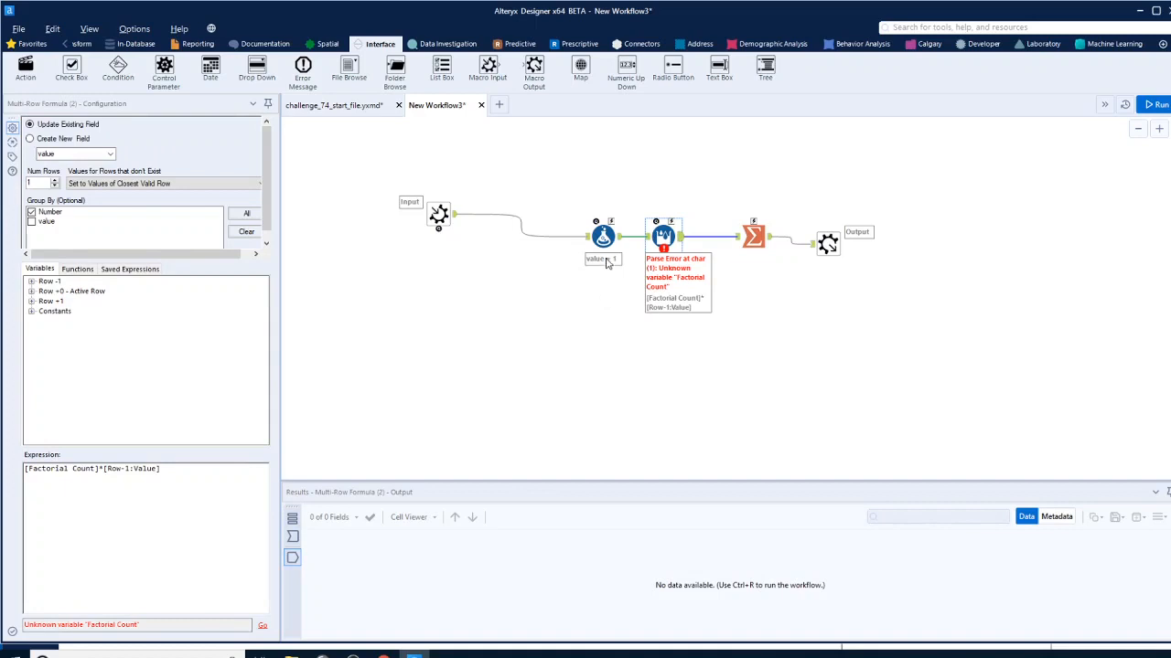
left_click(340, 108)
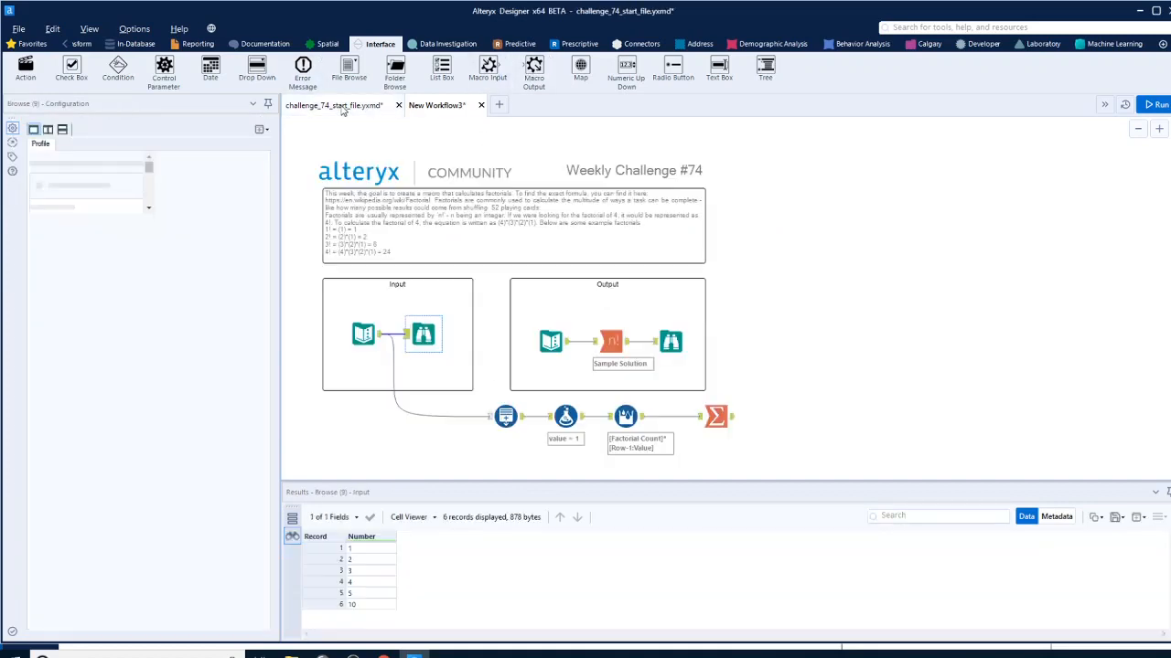
left_click(505, 417)
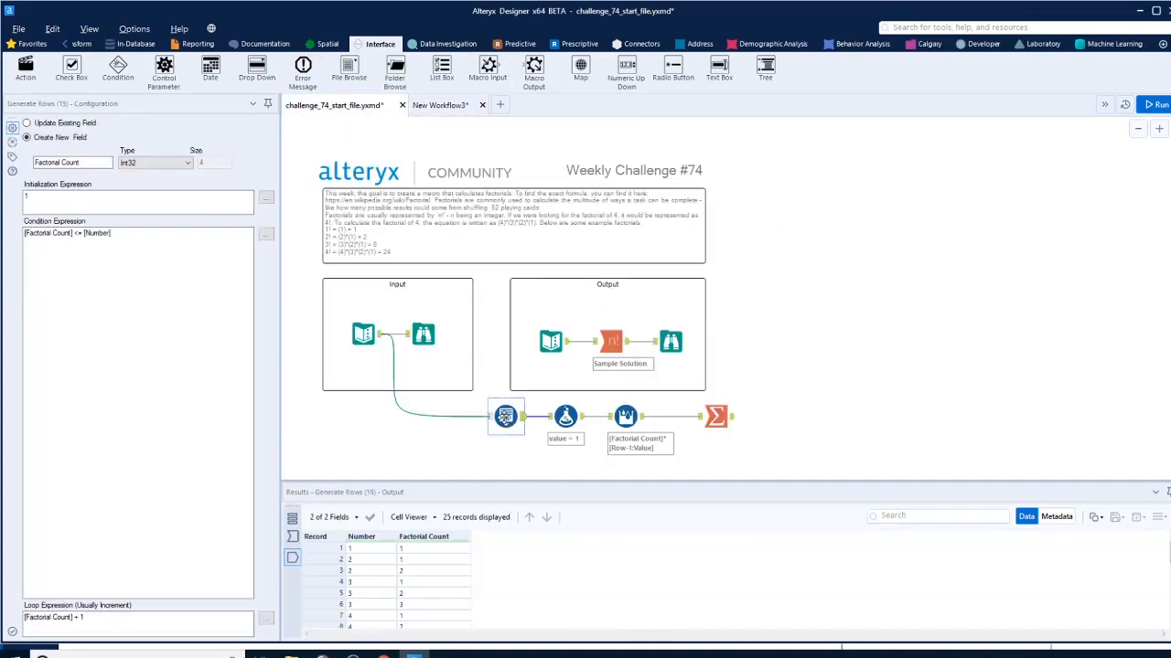
left_click(455, 105)
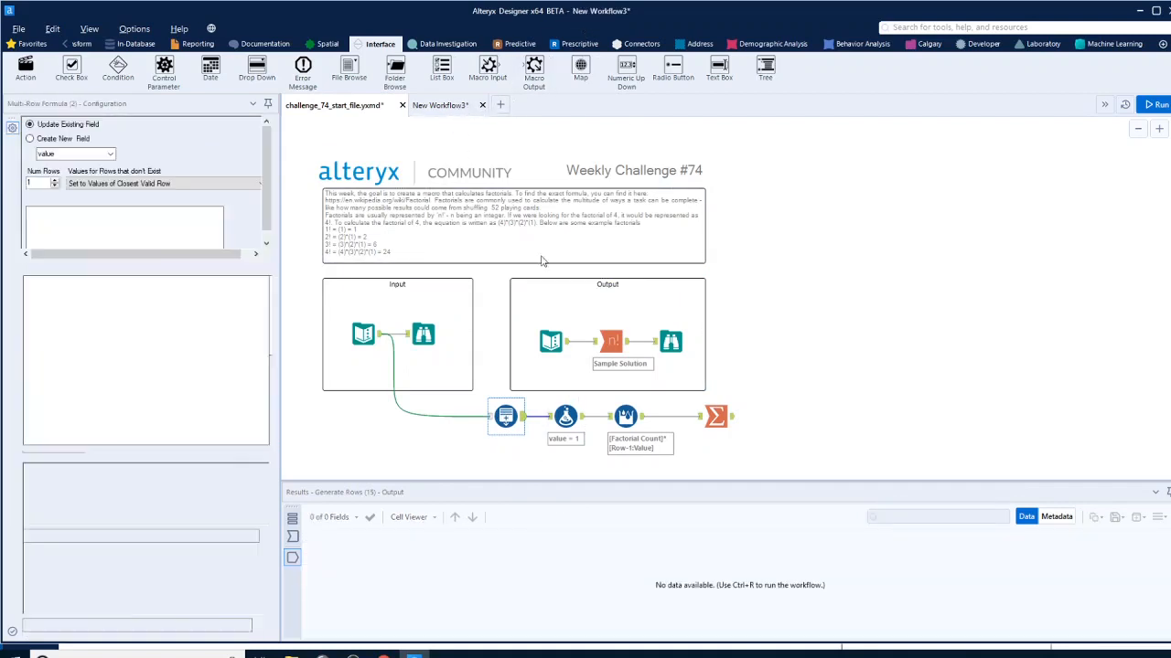
right_click(519, 275)
left_click(558, 289)
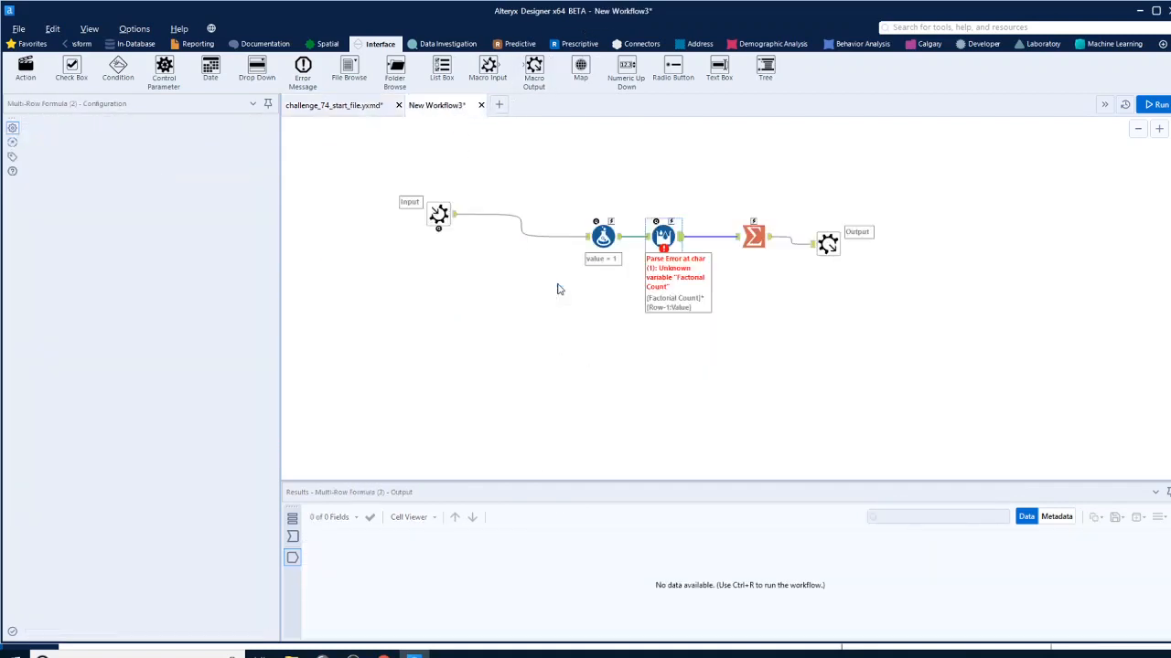
left_click_drag(535, 266, 529, 237)
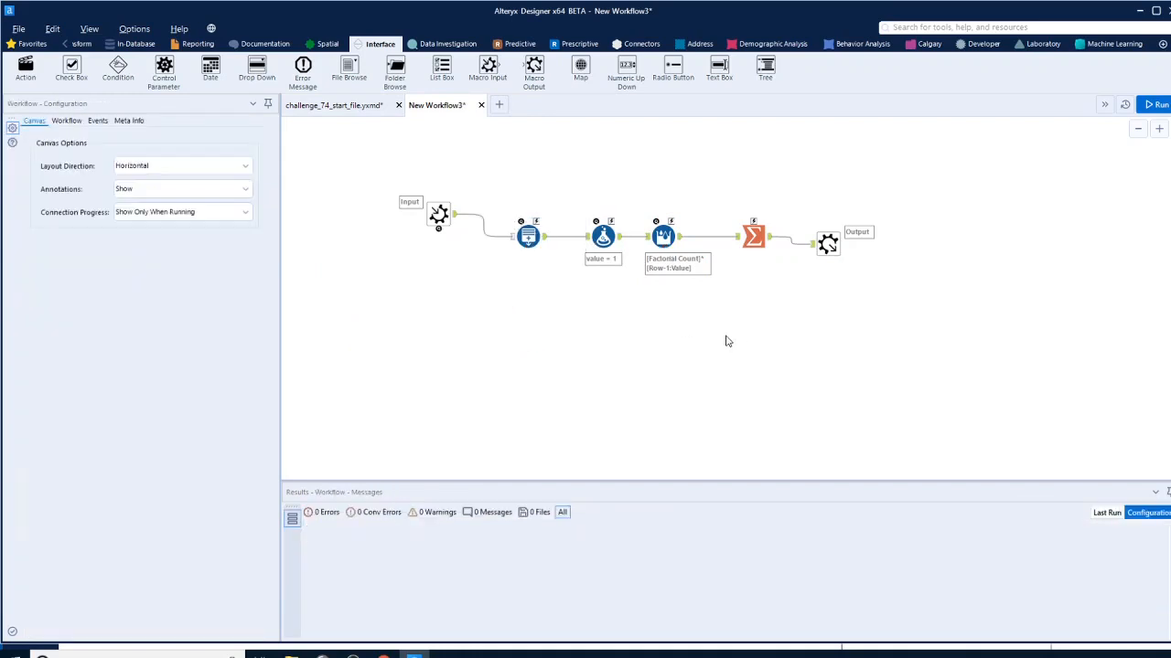
Save the new workflow as a Designer x64 macro named "Macro Factorial" in the challenge 74 folder
left_click(20, 32)
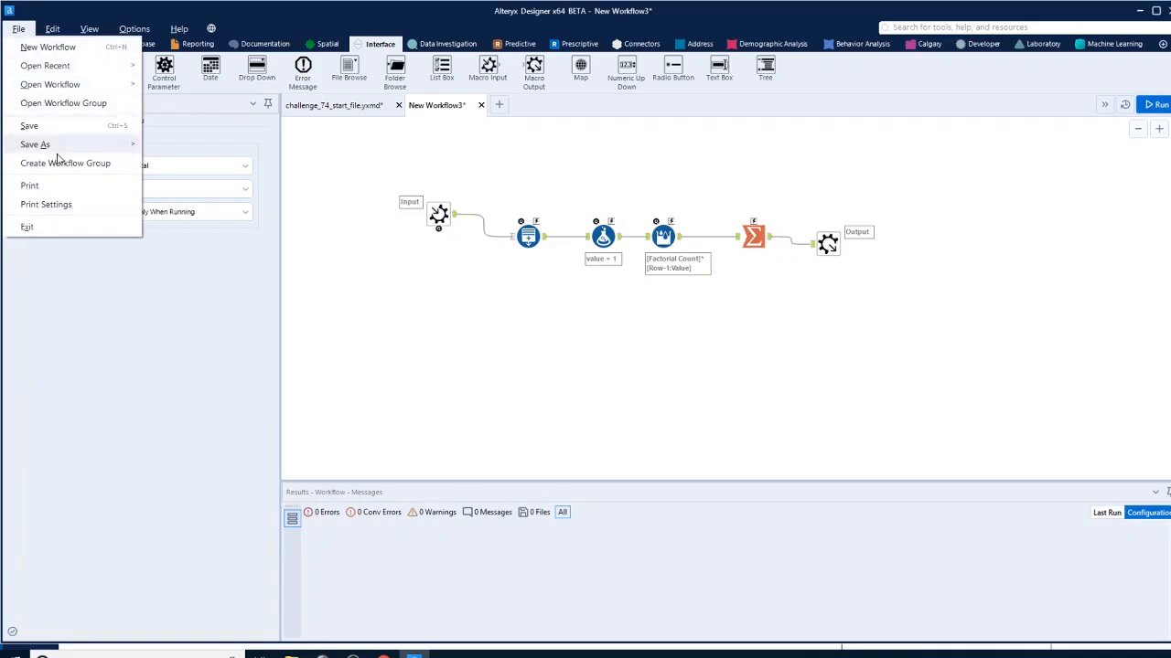
mouse_move(68, 149)
left_click(170, 149)
type("Me")
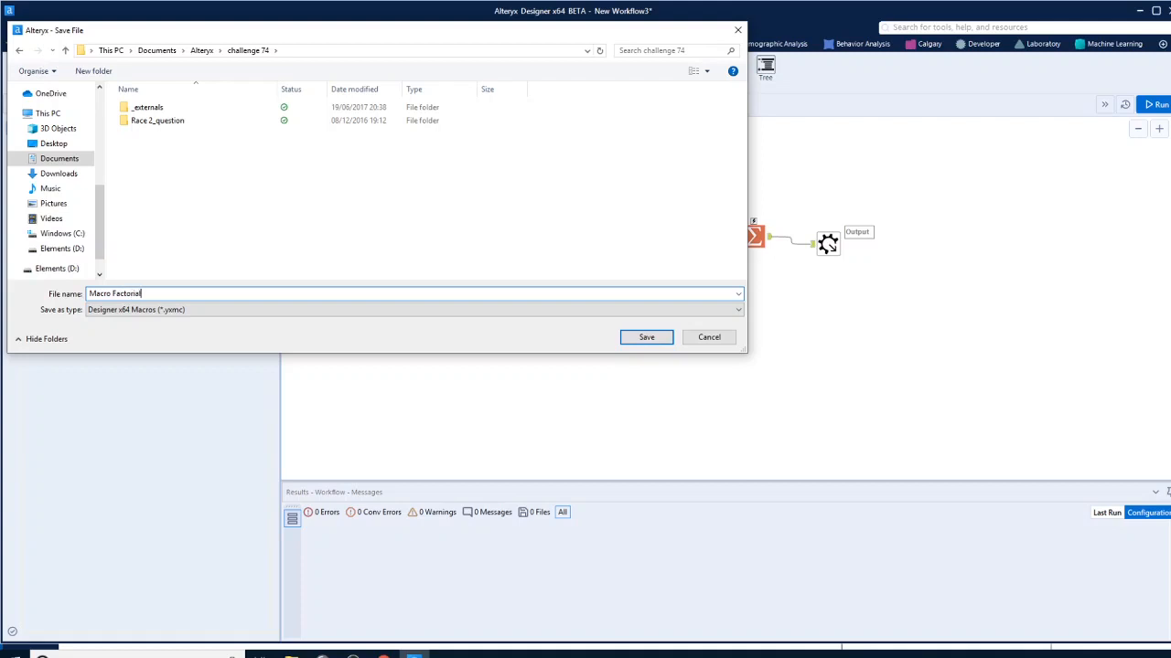
left_click(645, 337)
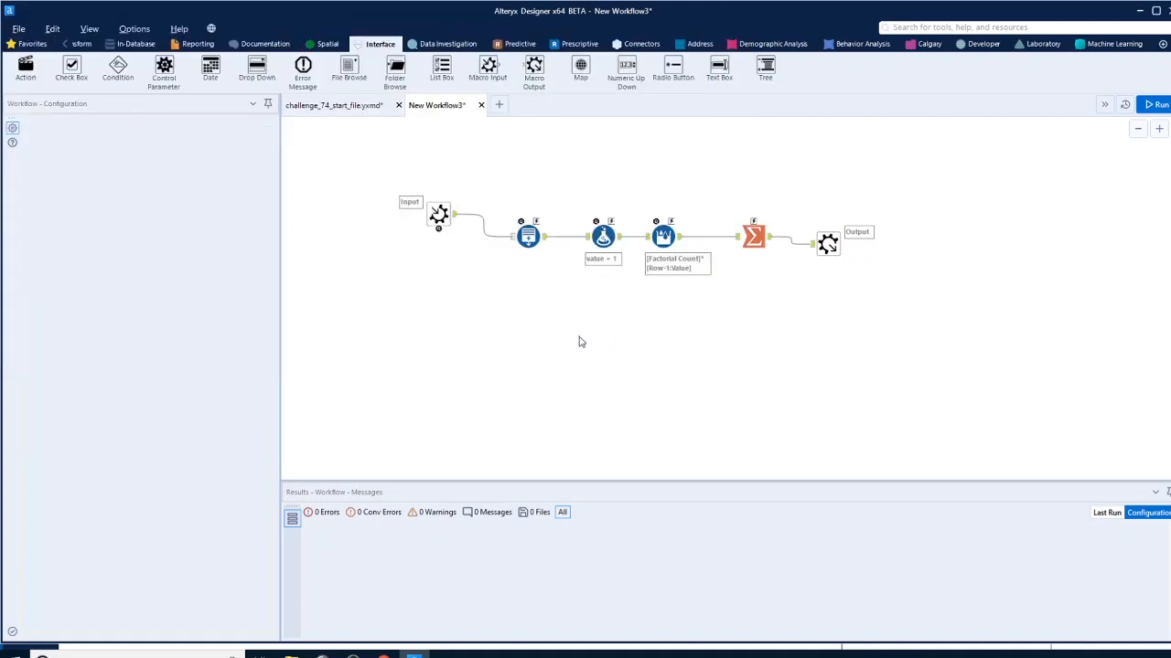
Insert the Macro Factorial macro below the tool chain in challenge_74_start_file.yxmd and connect the Text Input to it
left_click(362, 108)
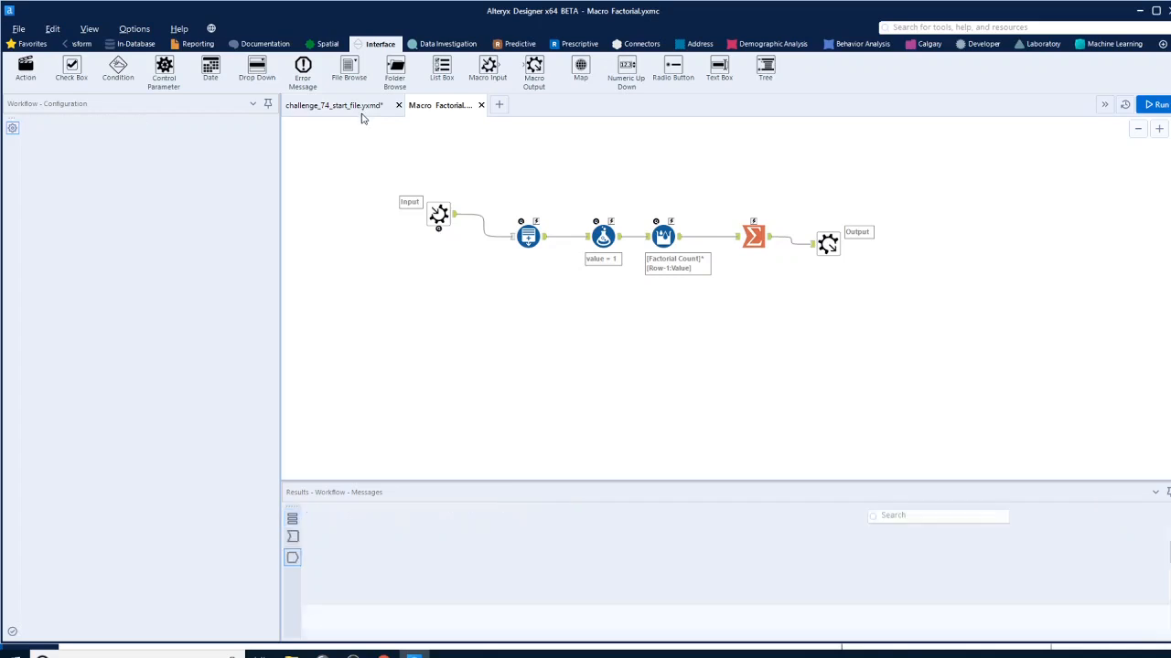
scroll(797, 332, "down", 2)
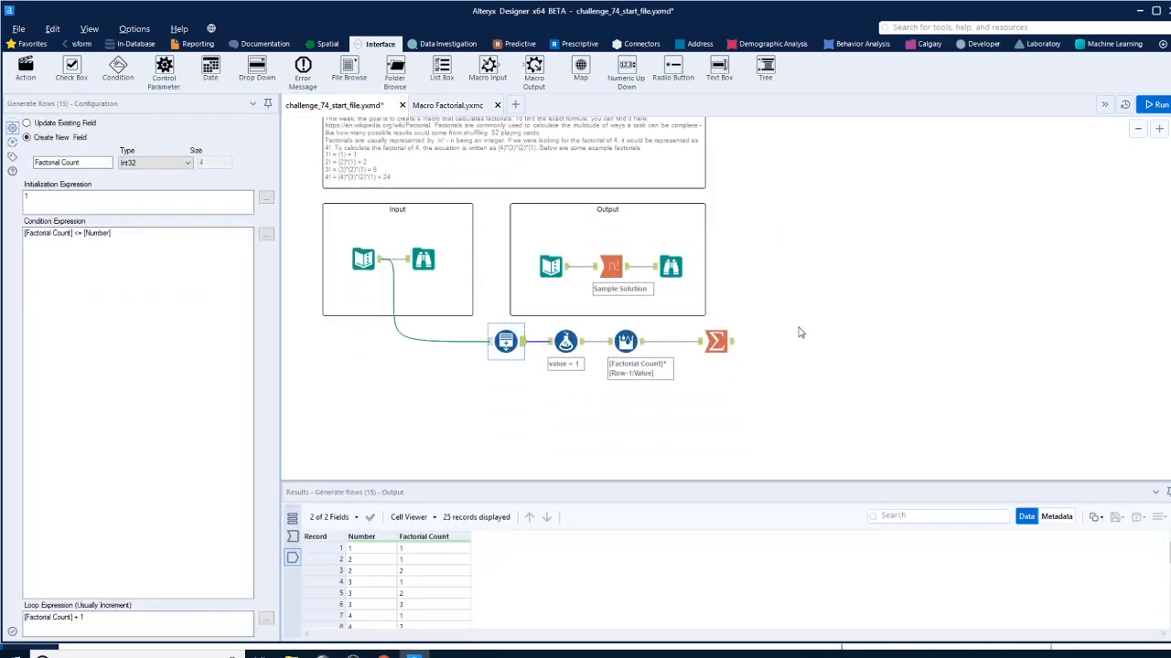
right_click(512, 402)
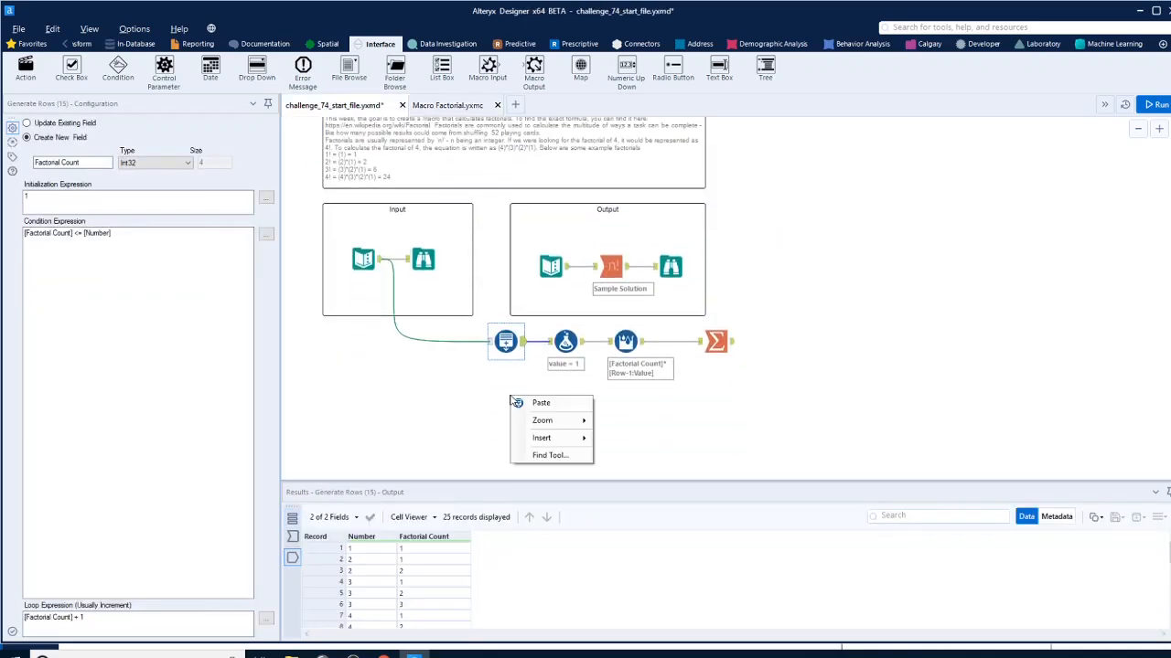
mouse_move(552, 442)
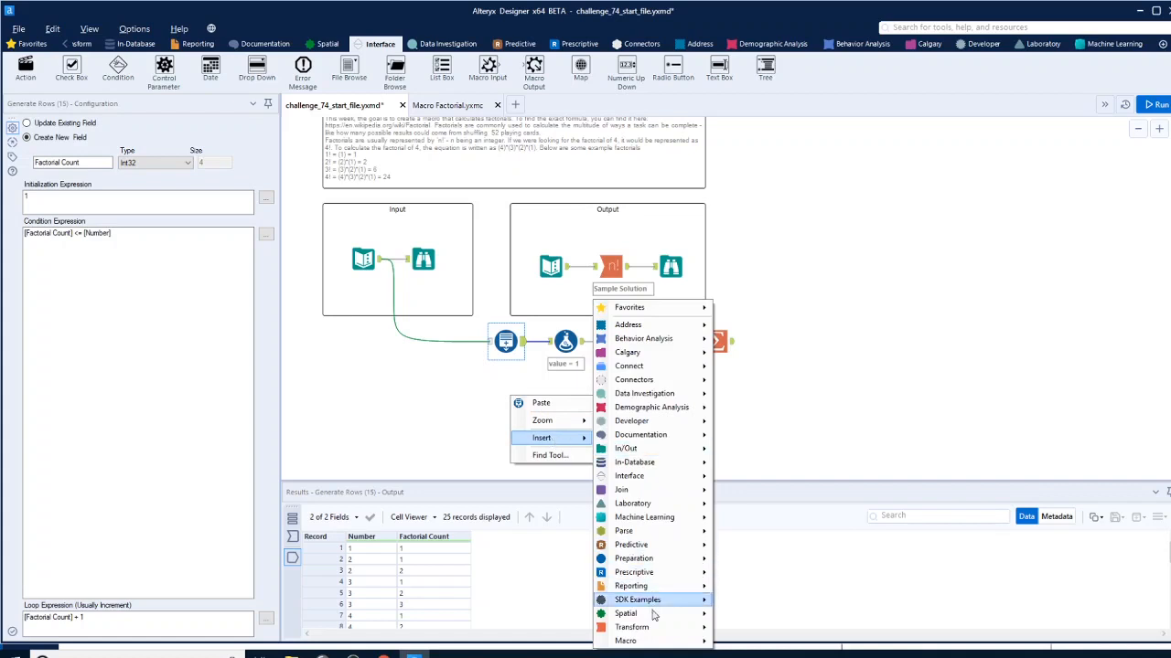
mouse_move(663, 648)
left_click(771, 643)
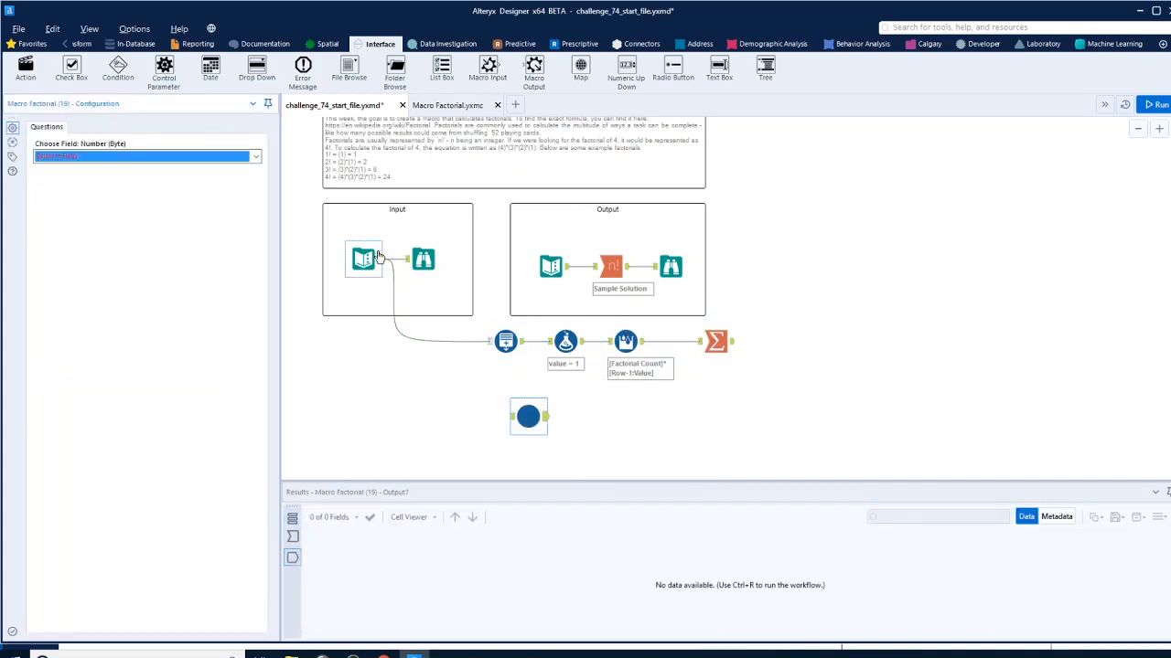
mouse_move(380, 259)
left_mouse_down()
mouse_move(430, 284)
mouse_move(483, 400)
mouse_move(513, 417)
left_mouse_up()
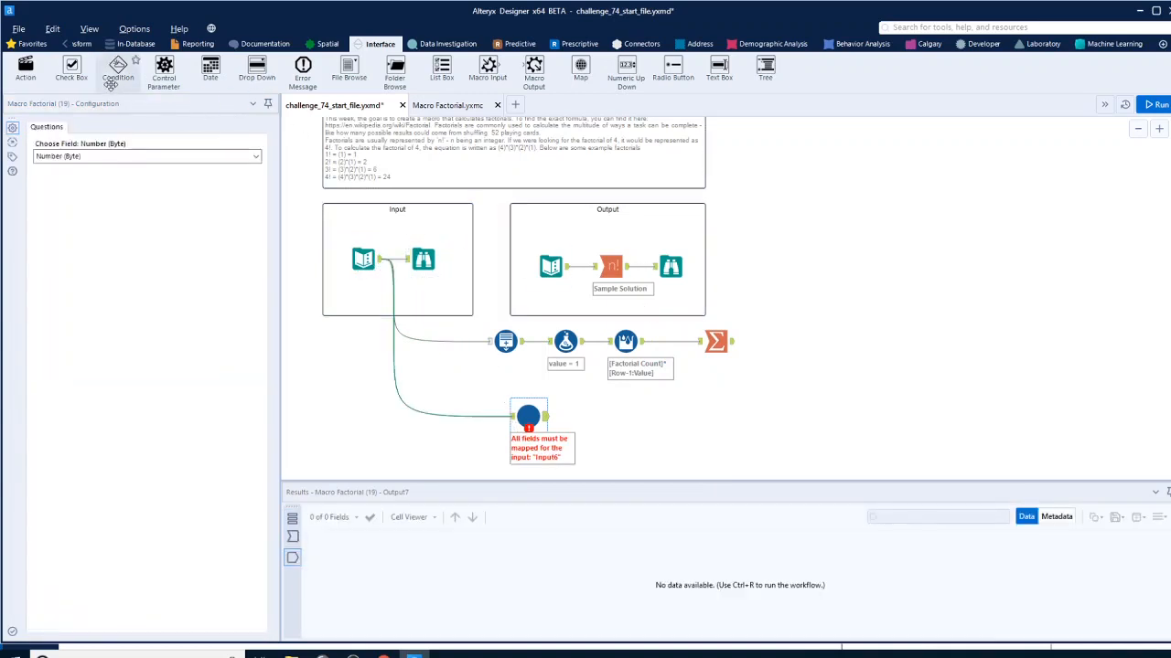
Add a Browse tool after the Macro Factorial macro and run the workflow
left_click(33, 43)
left_click_drag(25, 66, 602, 417)
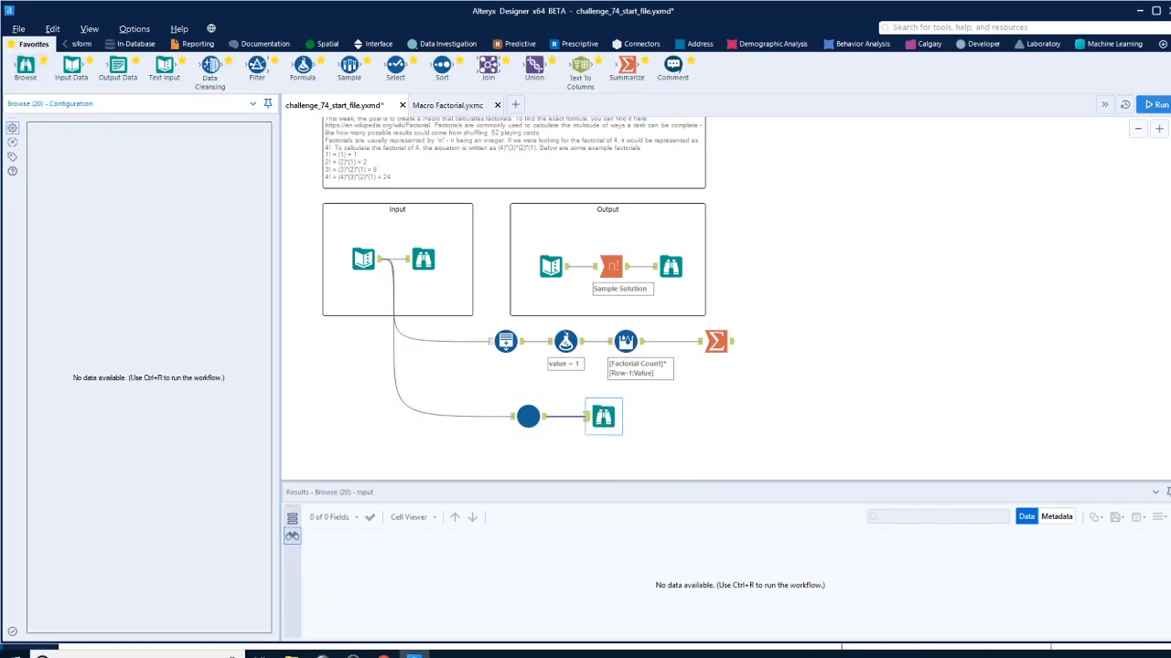
left_click(1156, 104)
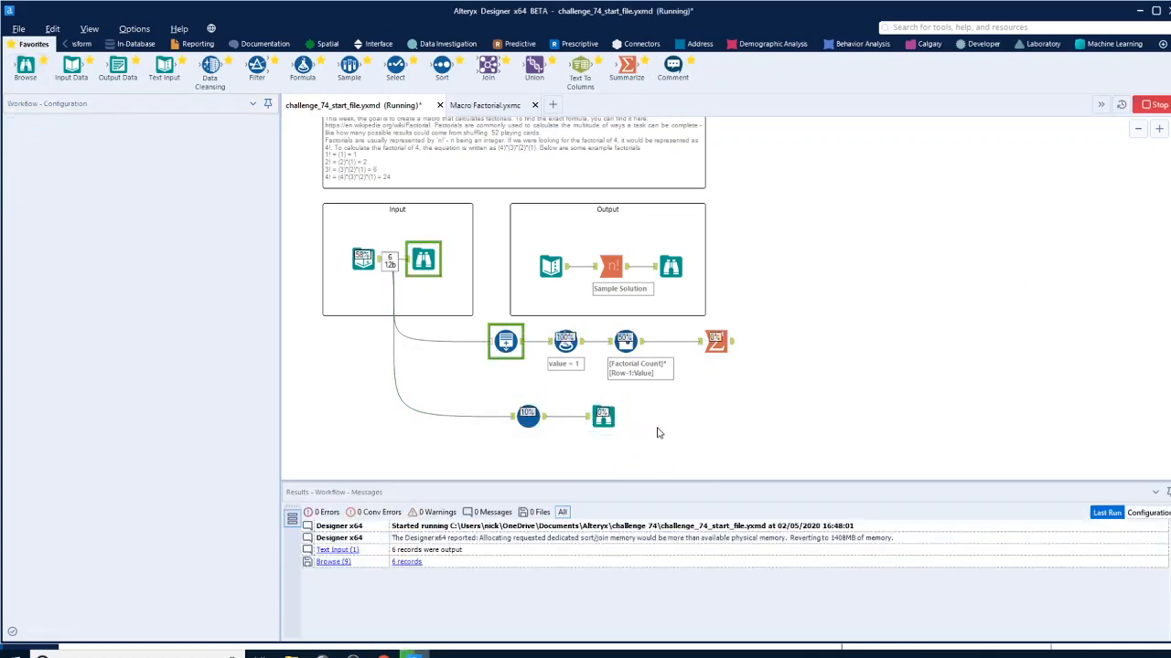
Compare the Browse results after the Macro Factorial macro with the sample solution's Browse results
left_click(604, 418)
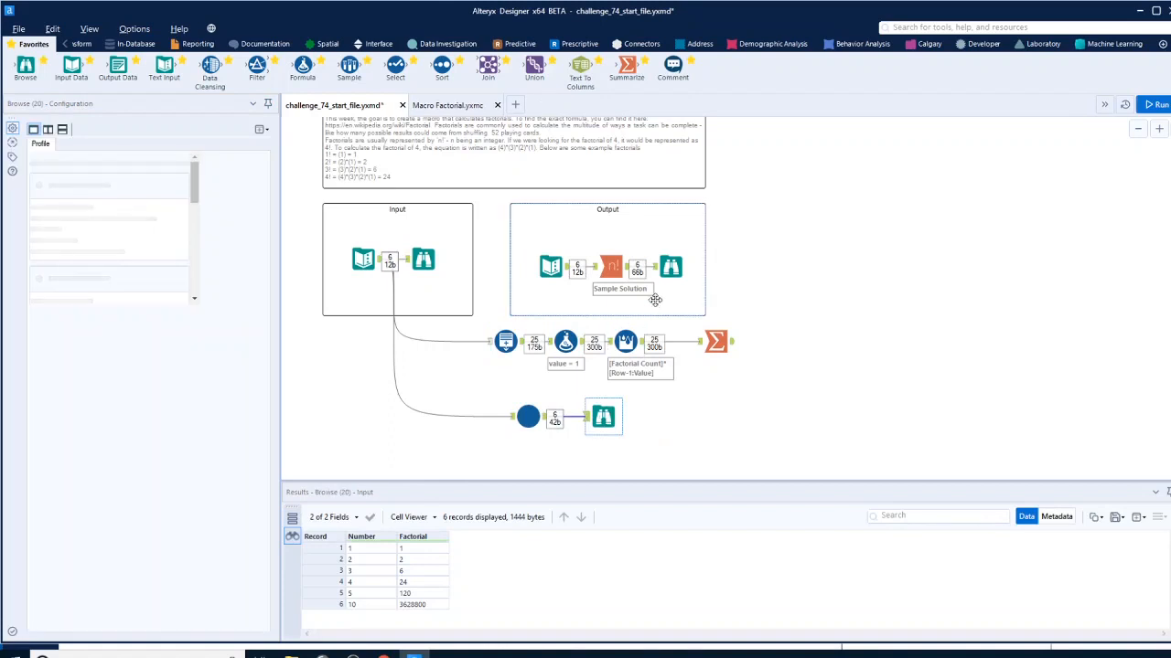
left_click(670, 267)
left_click(605, 418)
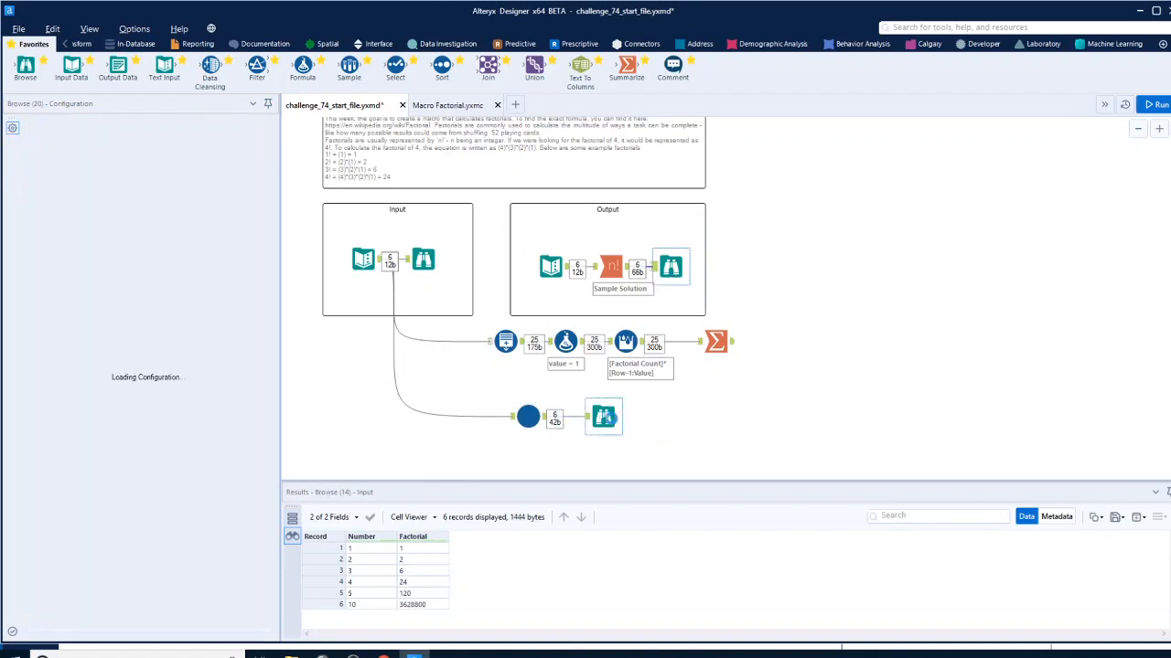
Set the fifth Number value in the Input container's Text Input to 8 and run the workflow again
left_click(364, 258)
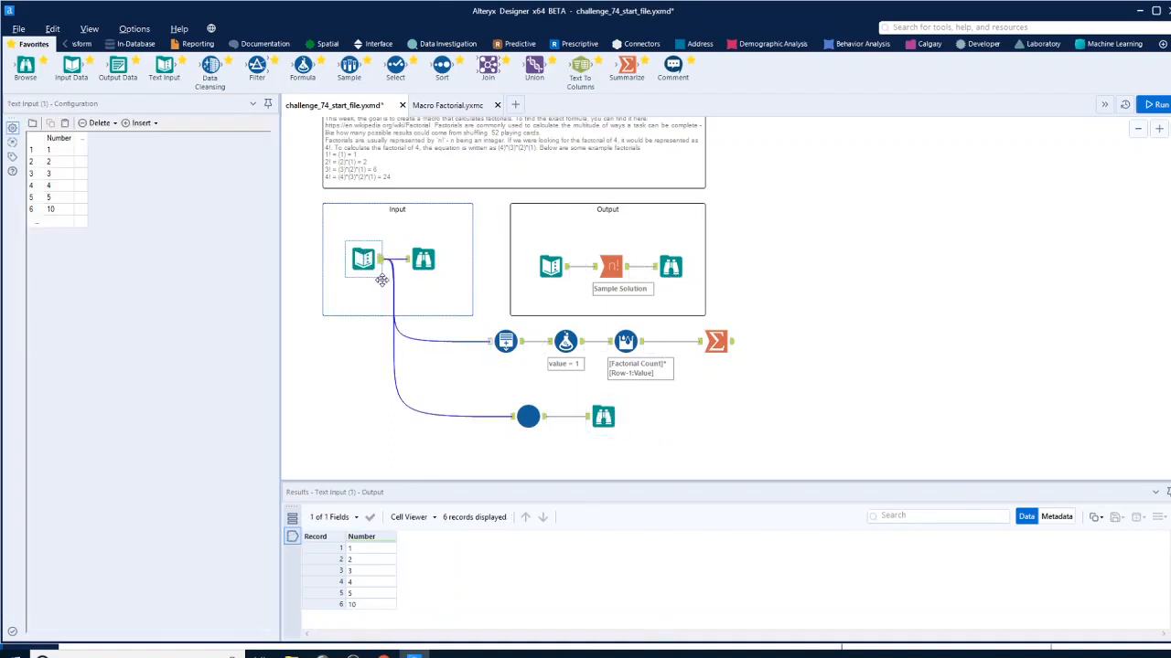
left_click(63, 197)
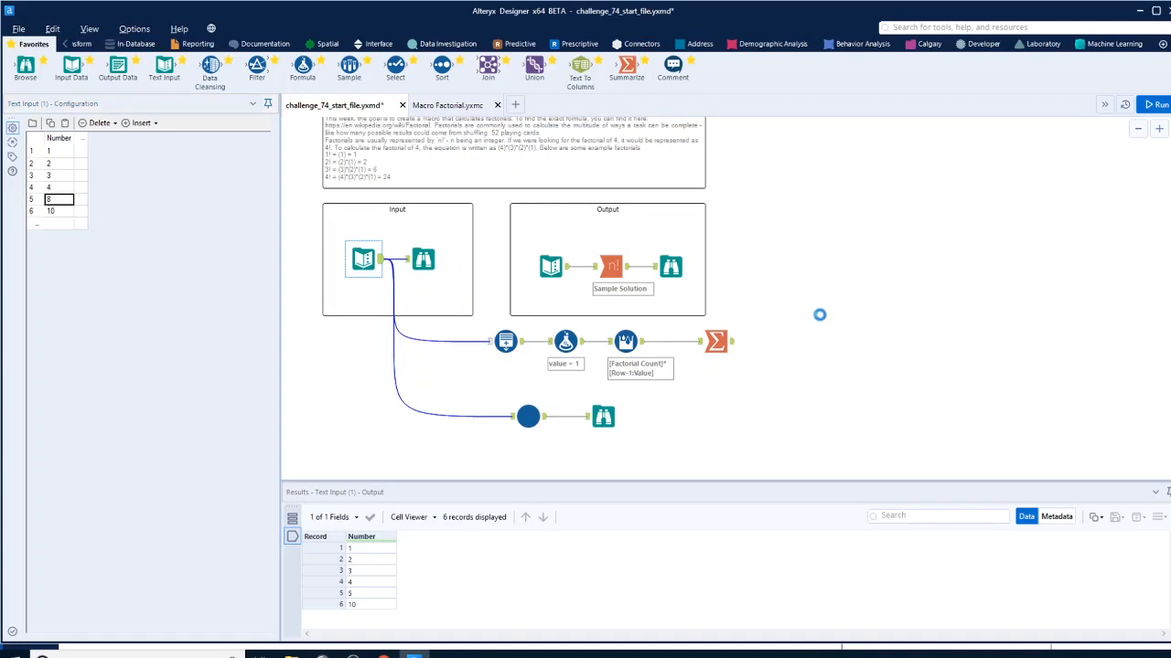
left_click(1158, 106)
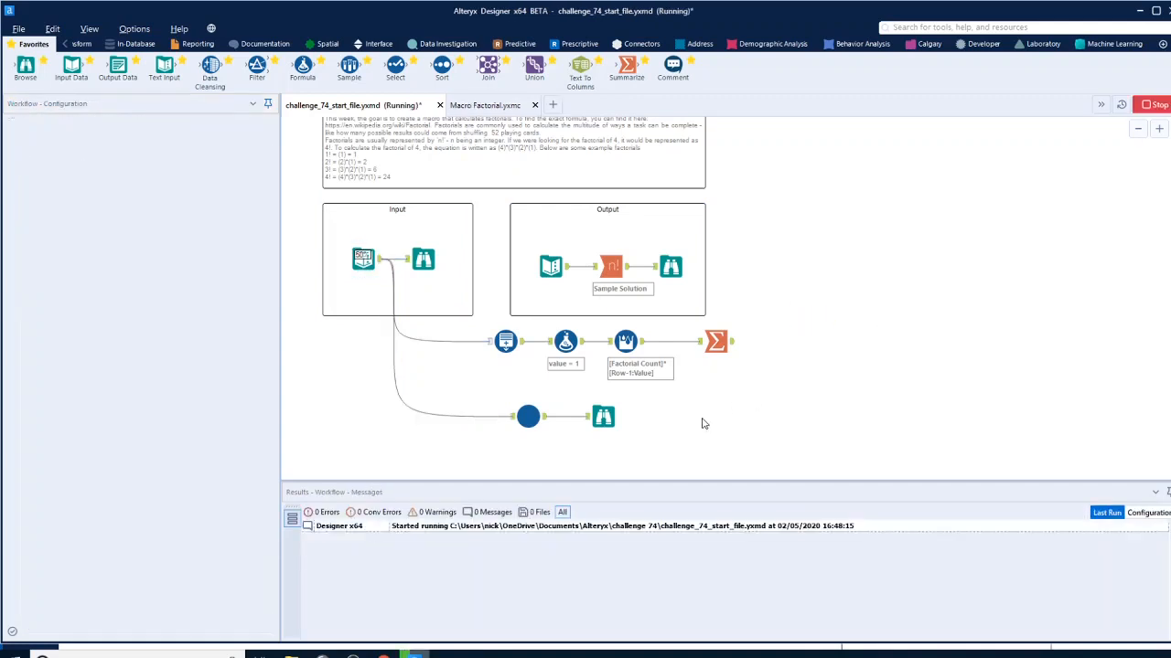
Examine the macro's Browse output for the factorial calculated from the changed input number
left_click(603, 416)
left_click(604, 416)
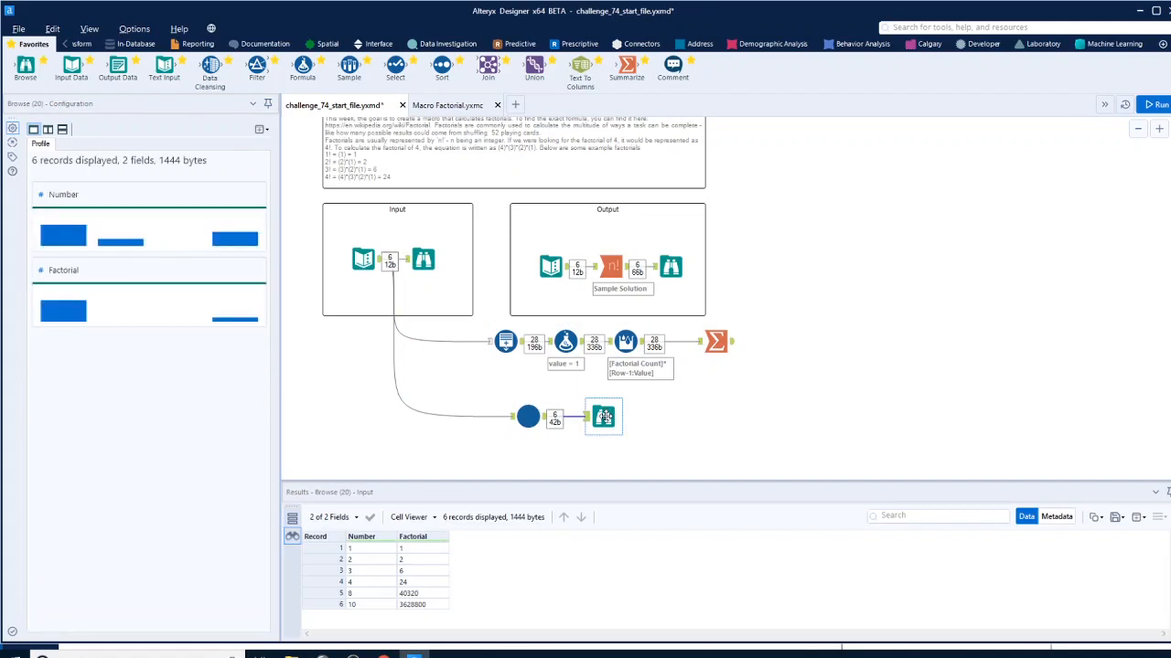
left_click(732, 344)
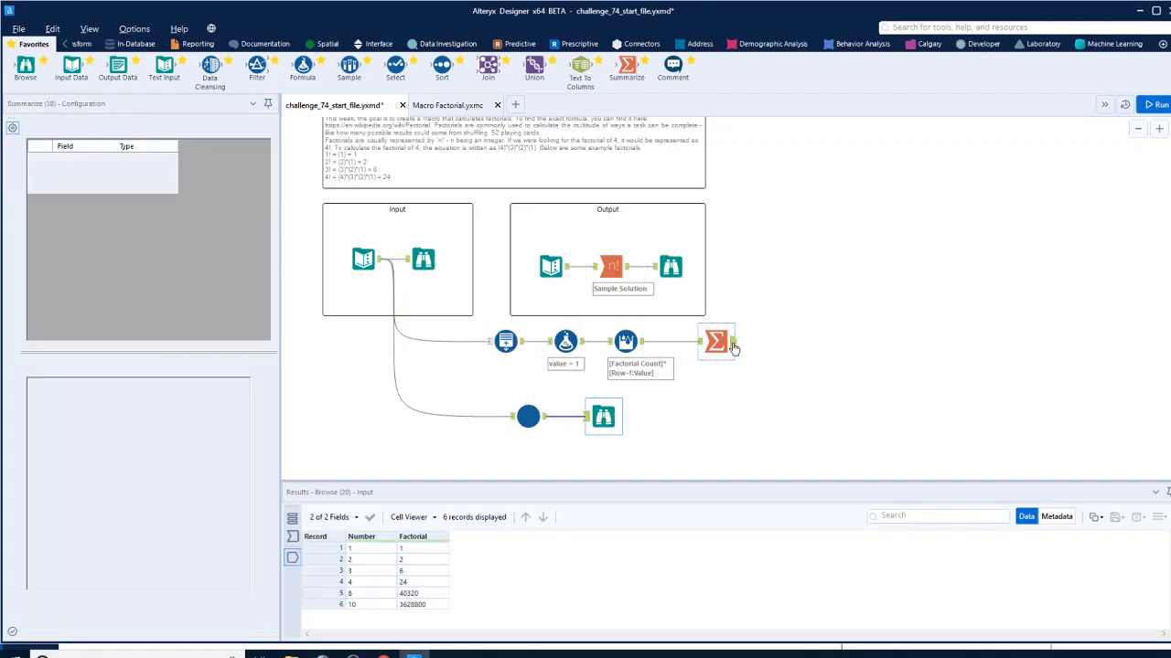
left_click(604, 416)
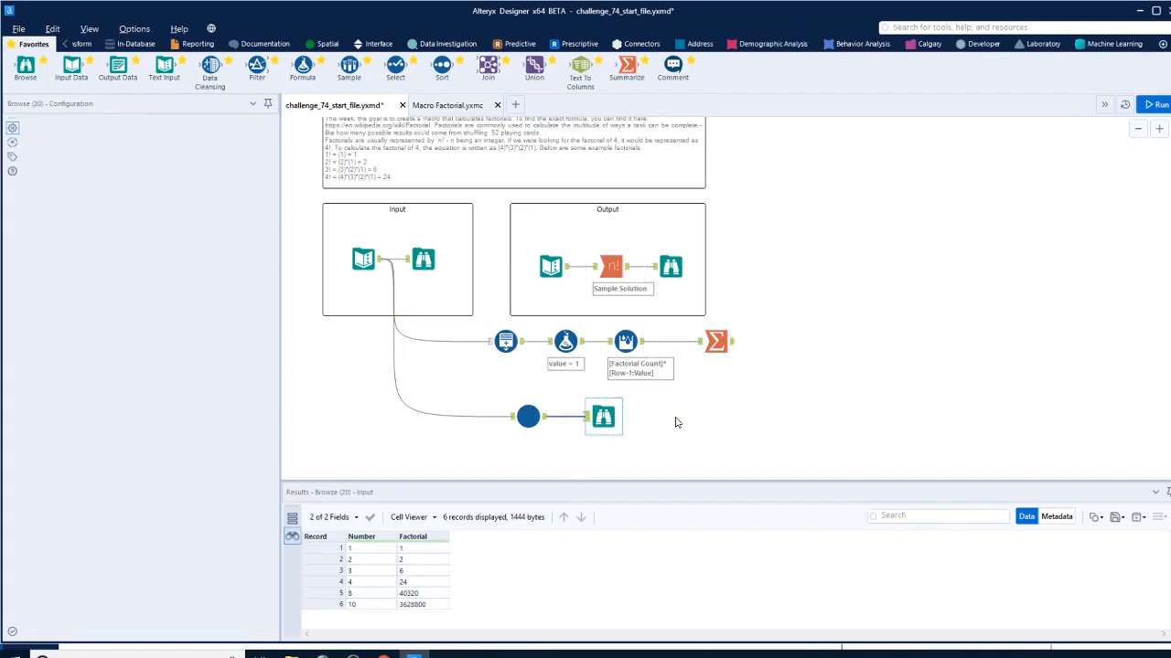
left_click(677, 423)
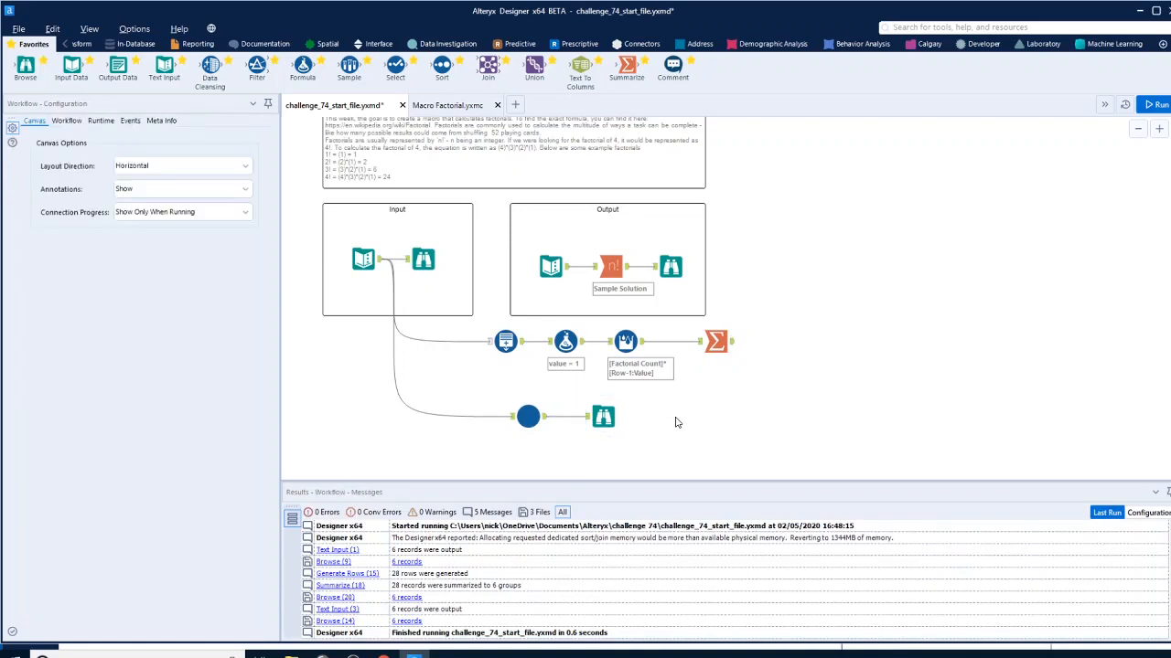